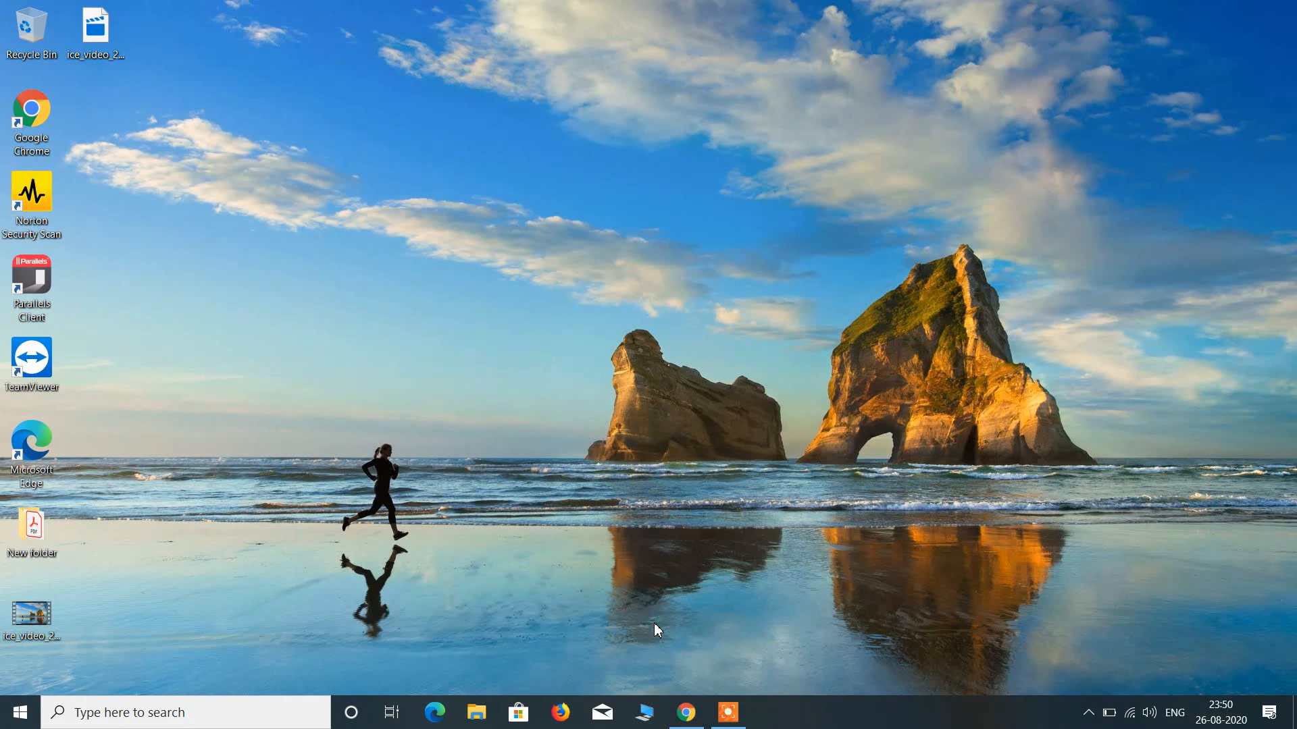
# - Pair the TWS-i7 audio device over Bluetooth from the Windows device settings and finish adding it
pyautogui.click(20, 712)
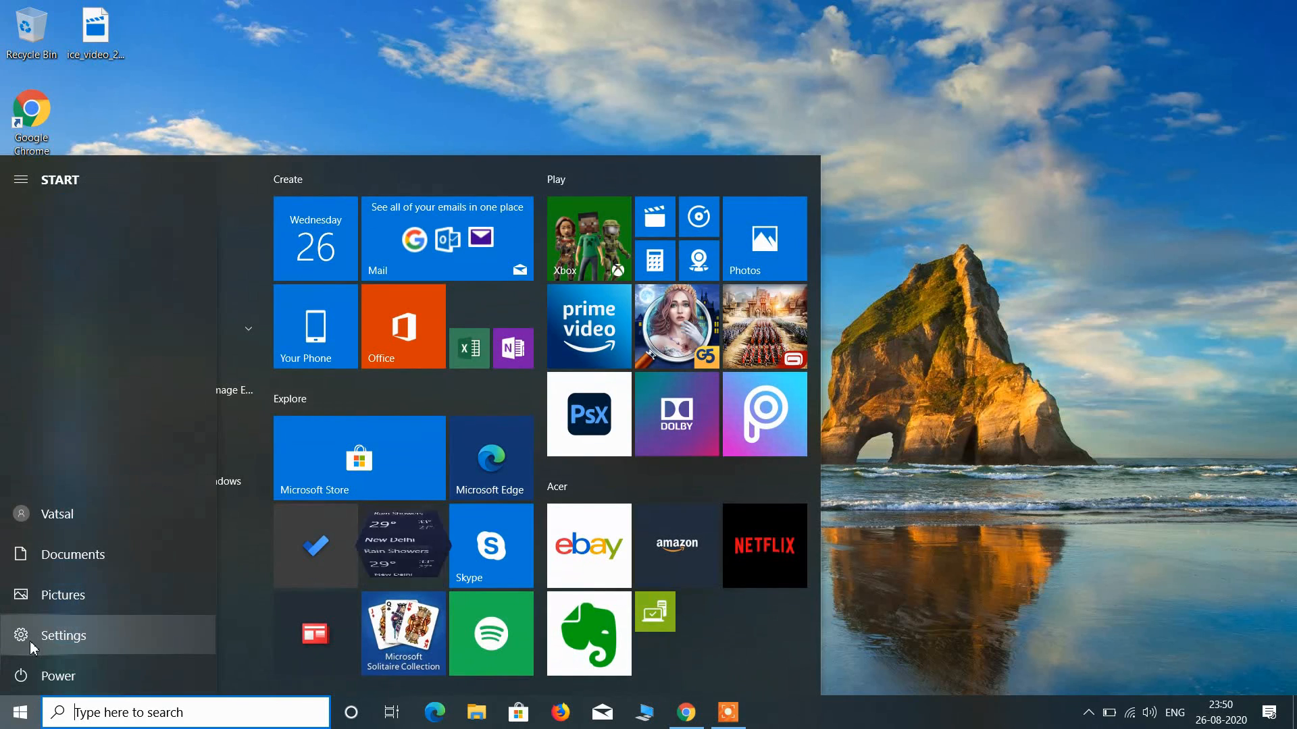
pyautogui.click(27, 646)
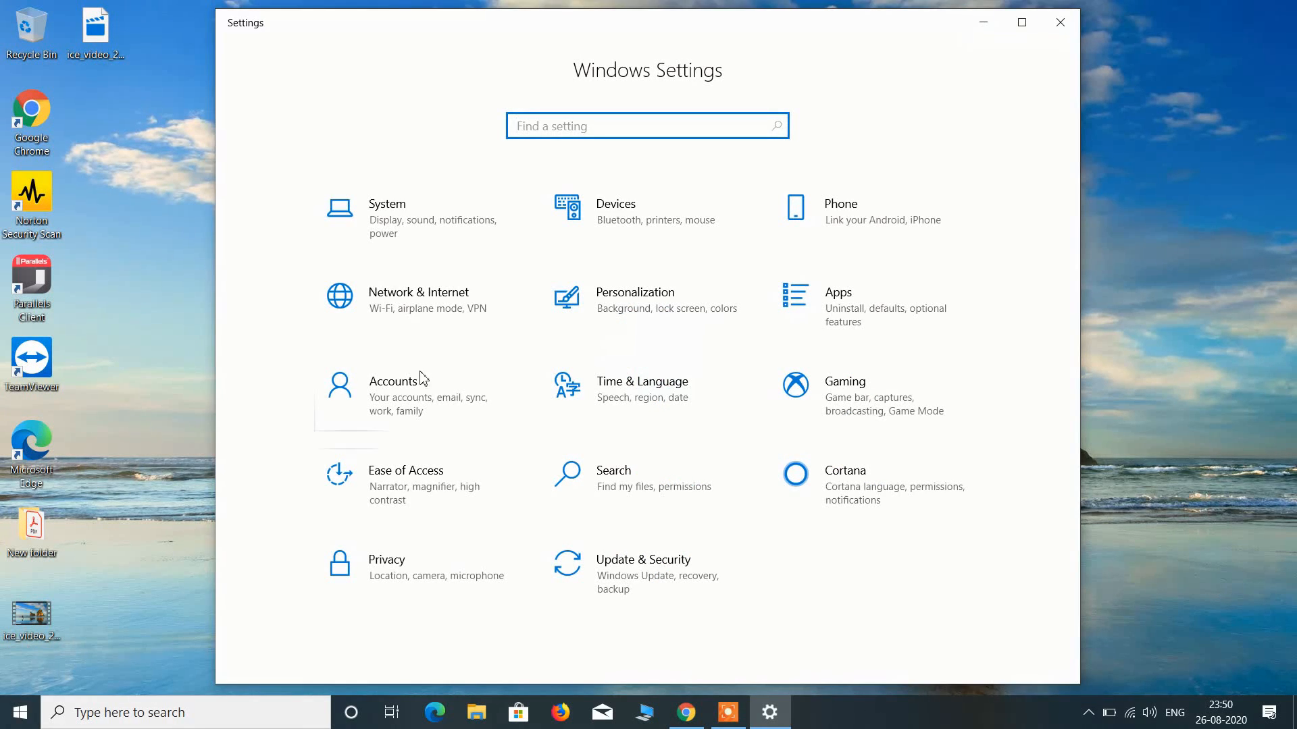
pyautogui.click(634, 224)
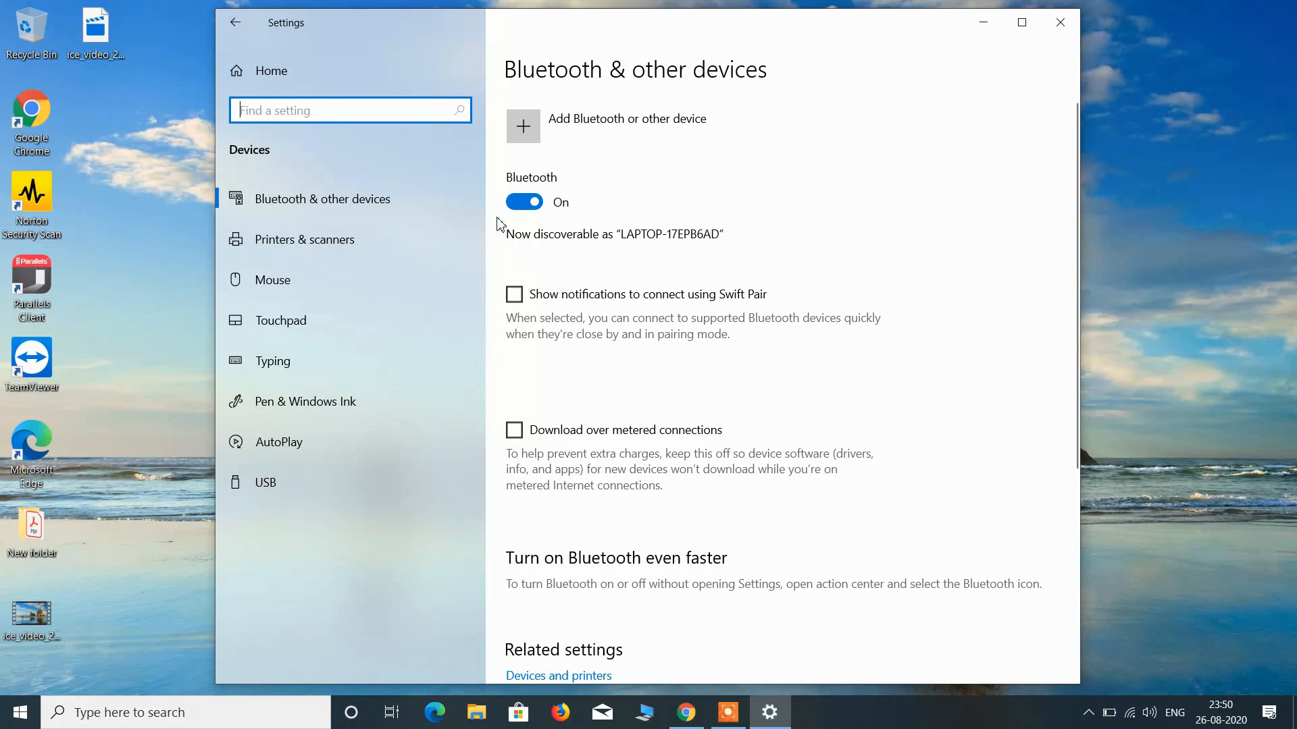
pyautogui.click(596, 130)
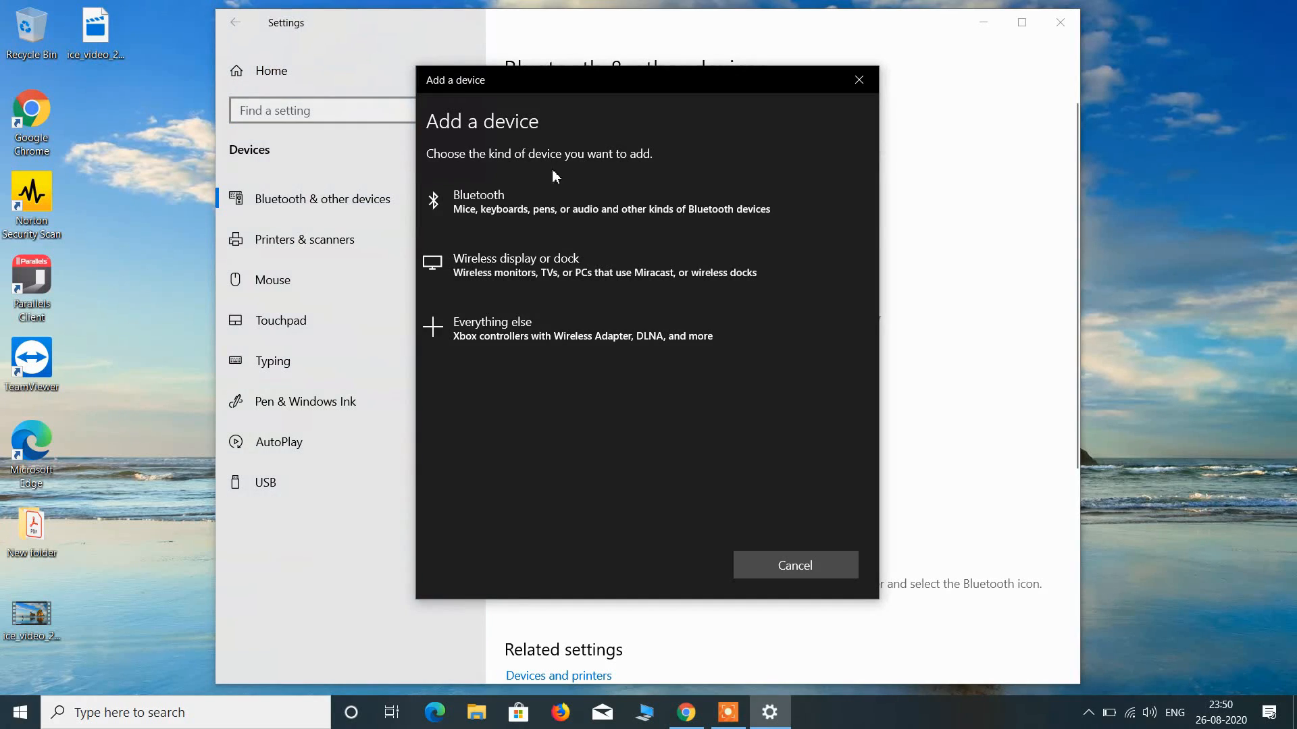
pyautogui.click(493, 200)
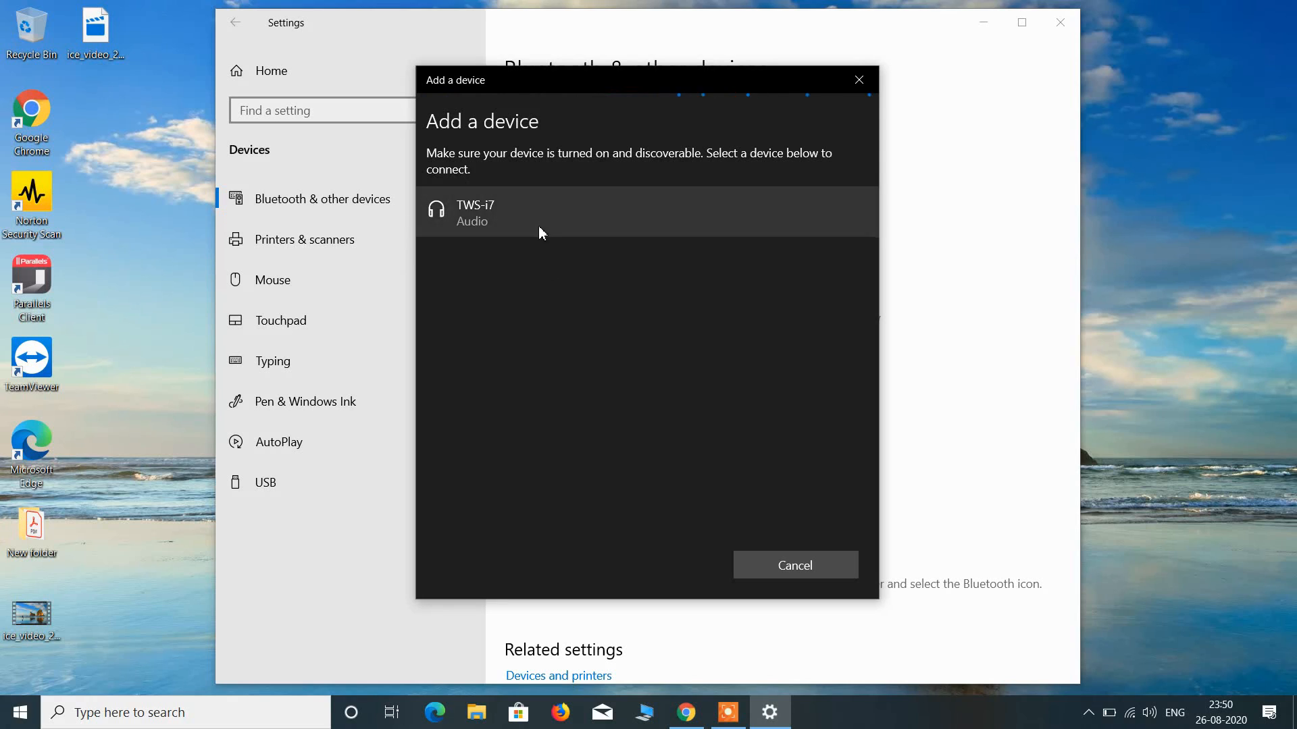
pyautogui.click(477, 205)
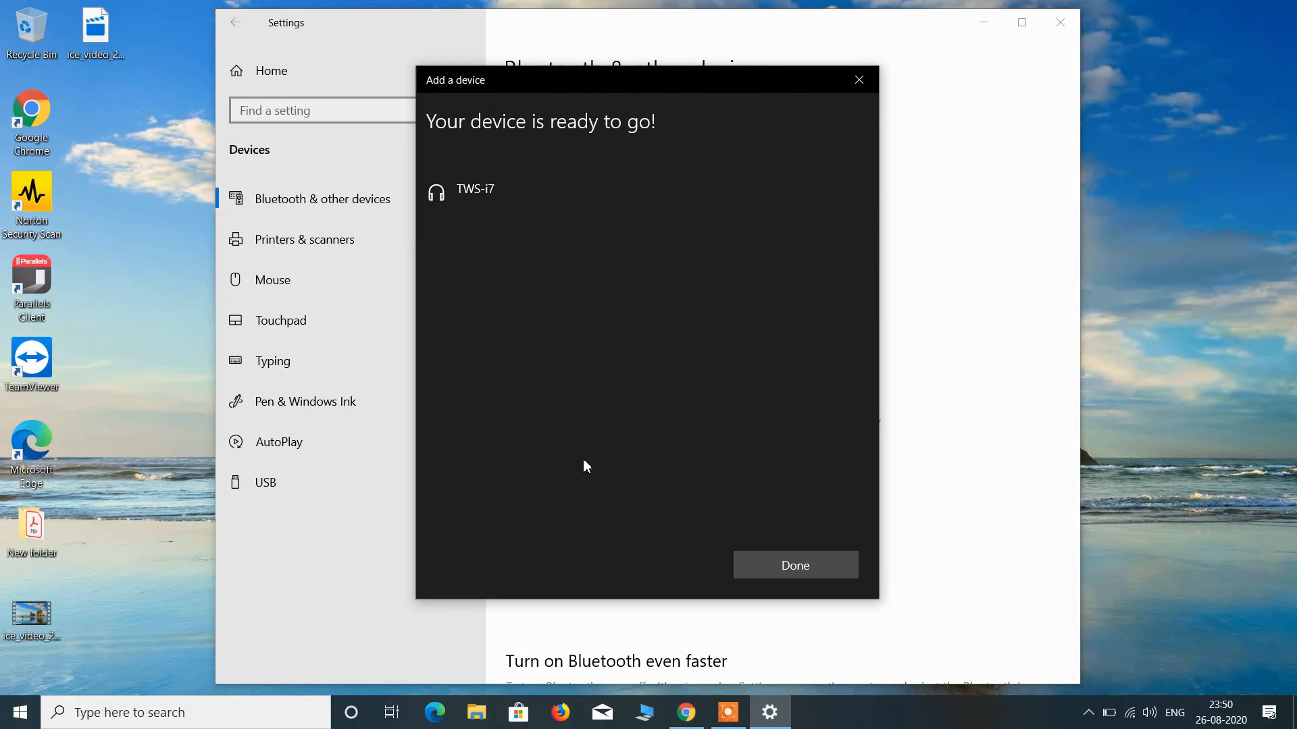
pyautogui.click(772, 575)
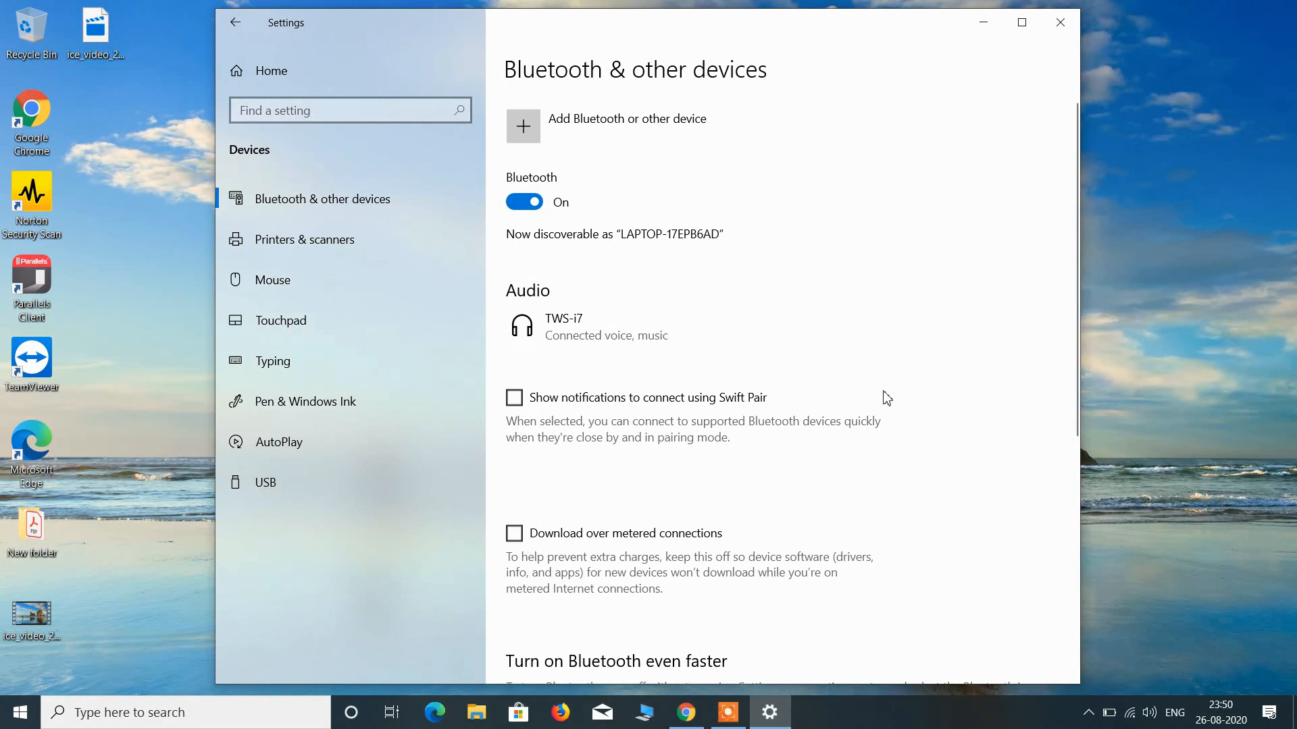
# - Choose Headset (TWS-i7 Hands-Free AG Audio) as the input device in the sound settings
pyautogui.scroll(-7, 887, 399)
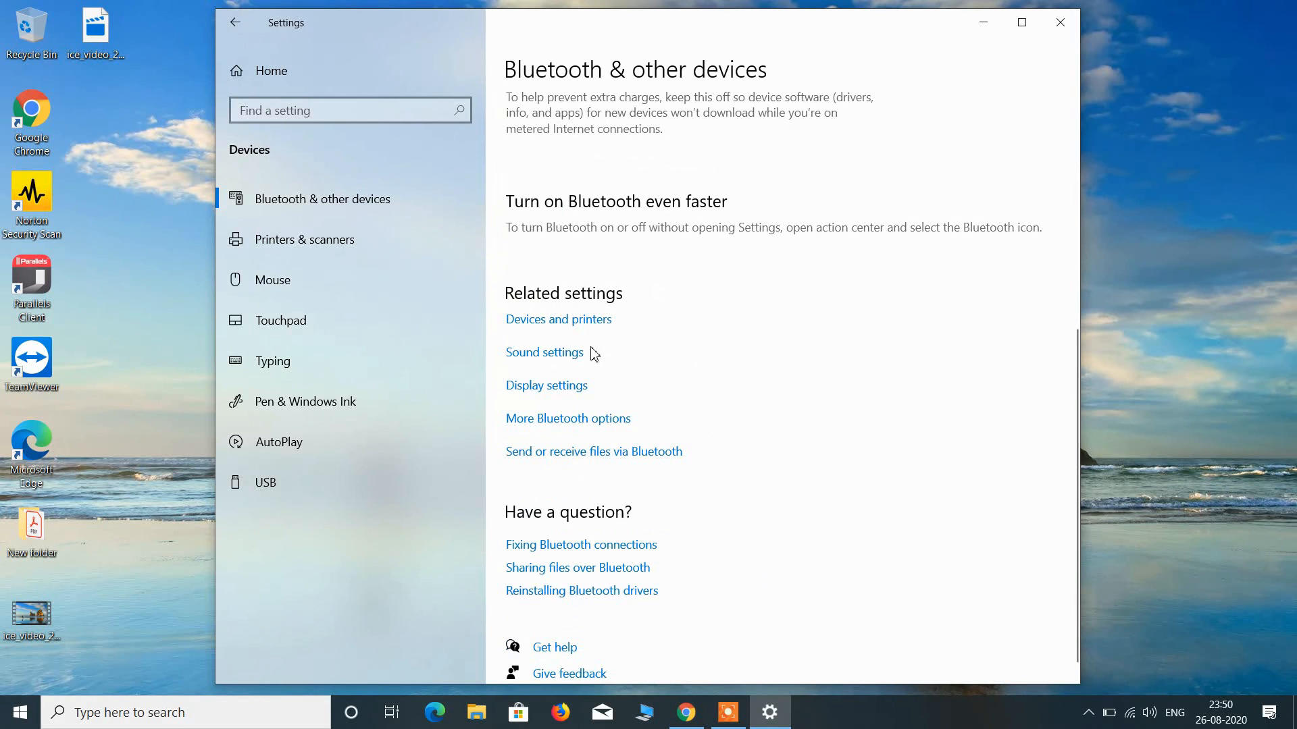
pyautogui.click(568, 352)
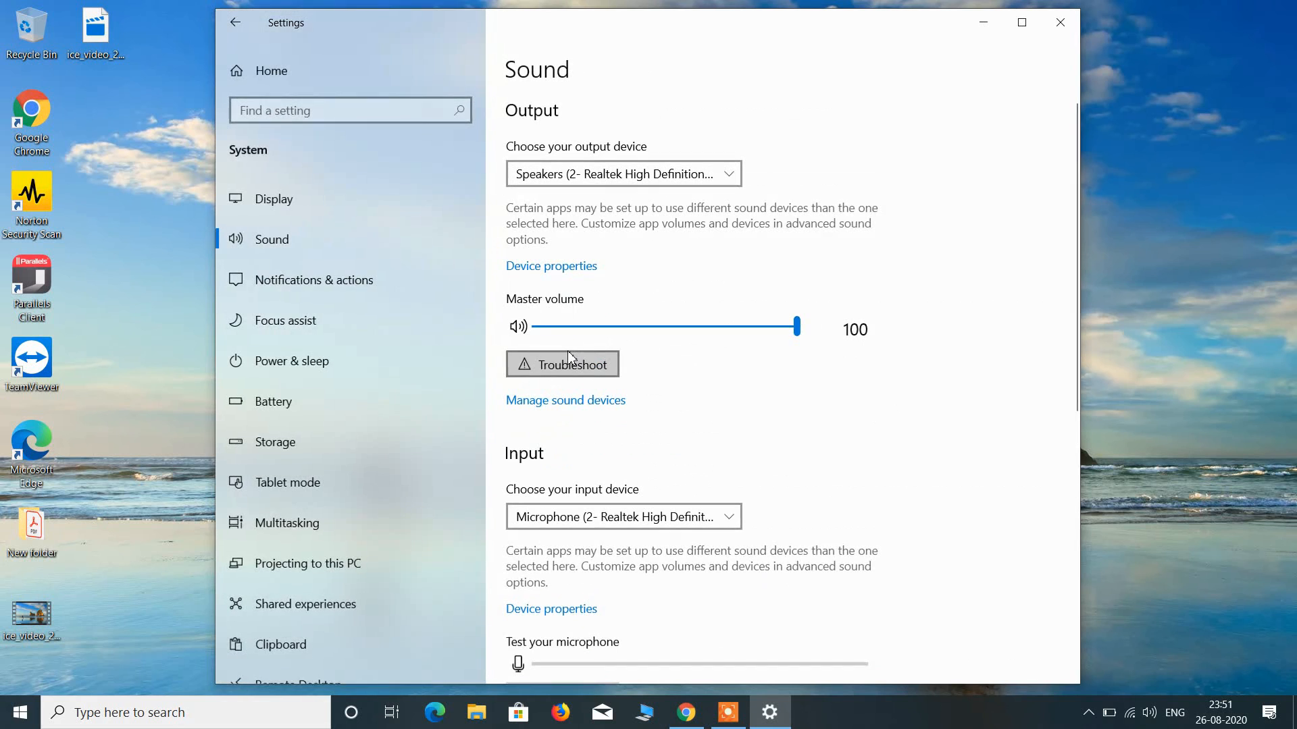
pyautogui.scroll(-2, 828, 424)
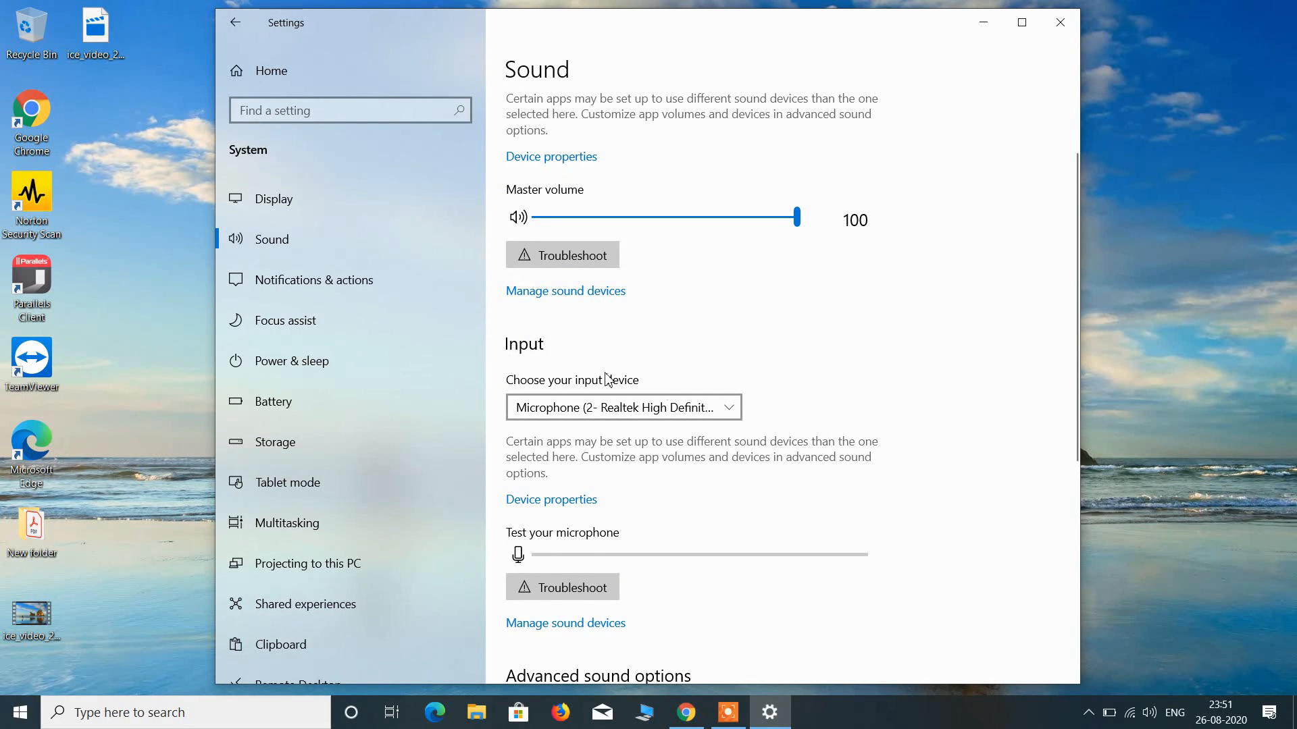
pyautogui.click(730, 412)
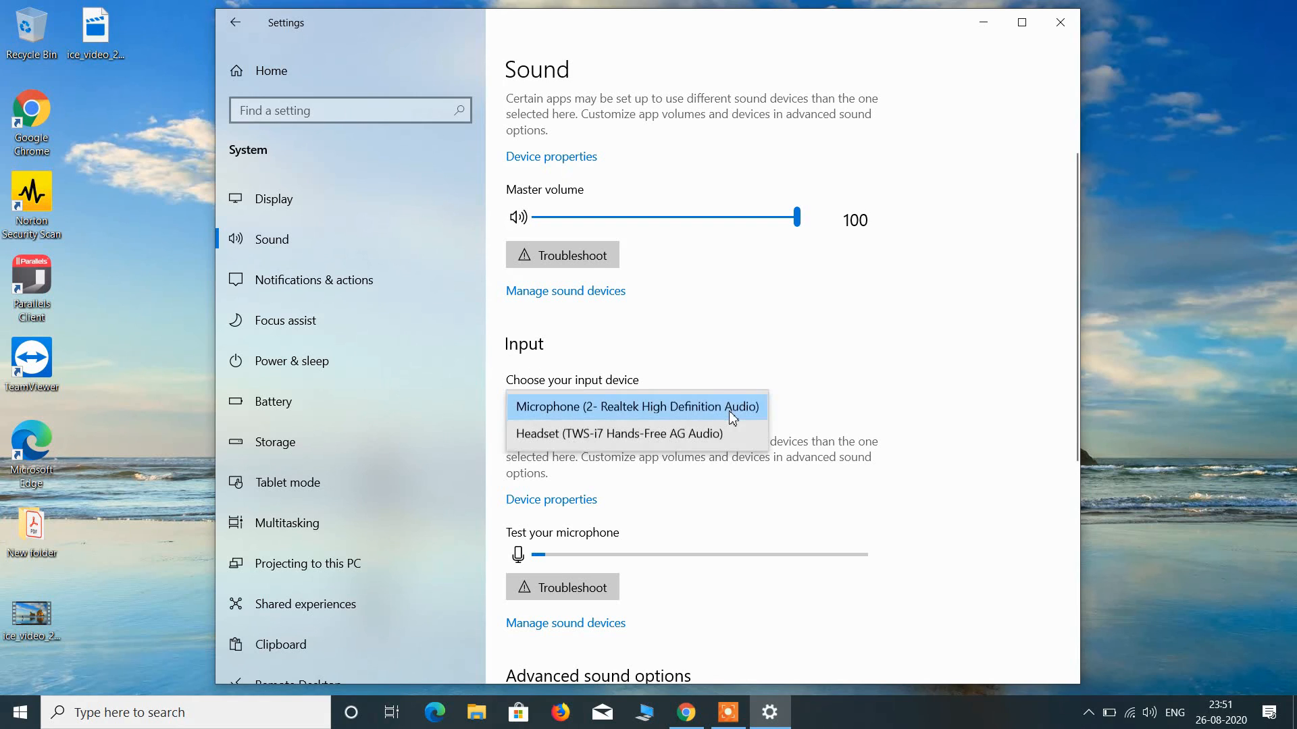
pyautogui.click(625, 431)
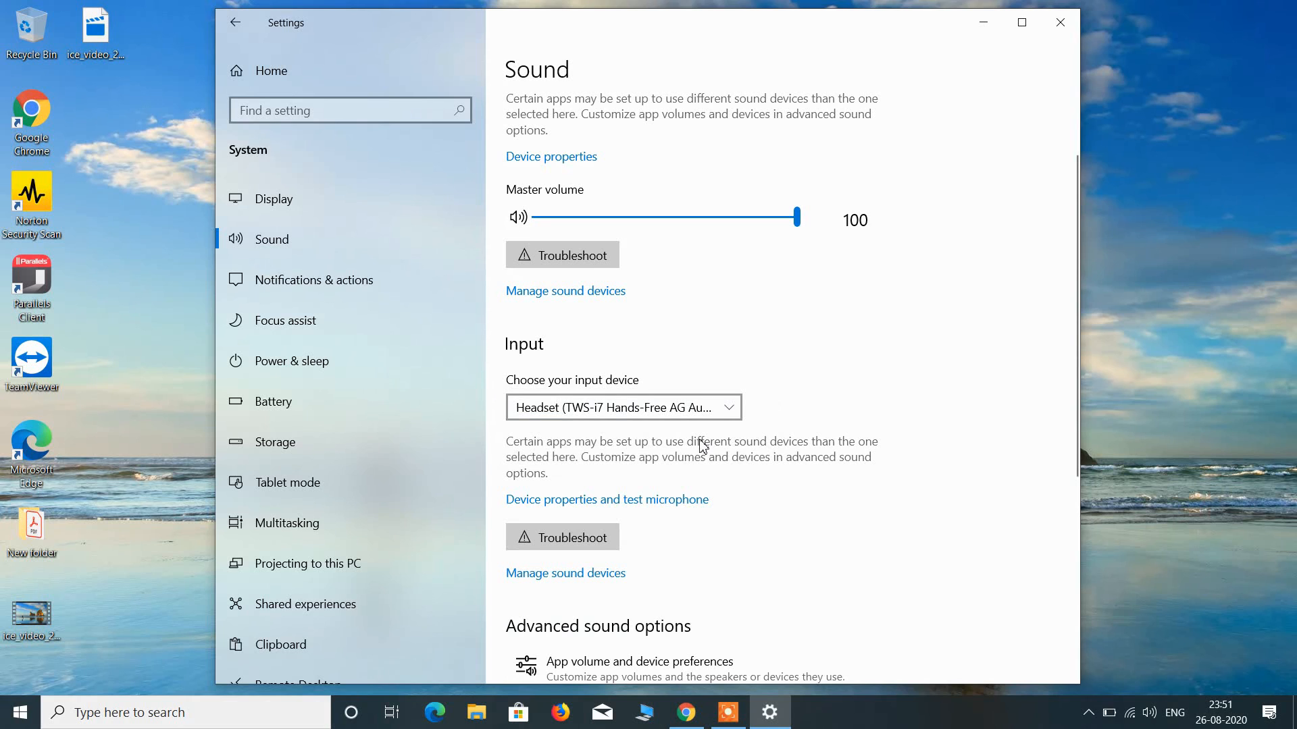
# - Open the Sound Control Panel, move its window over the settings, and show the recording devices
pyautogui.scroll(-3, 781, 447)
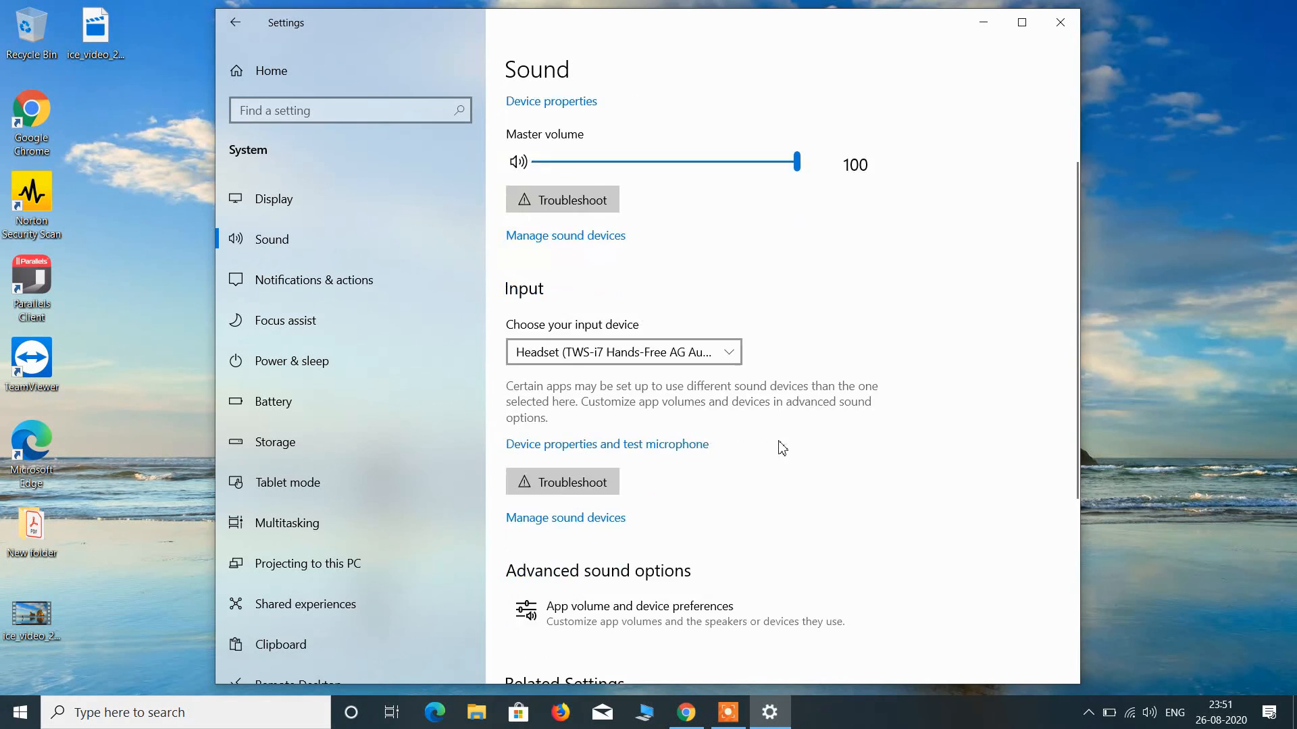
pyautogui.scroll(-3, 780, 447)
pyautogui.click(559, 465)
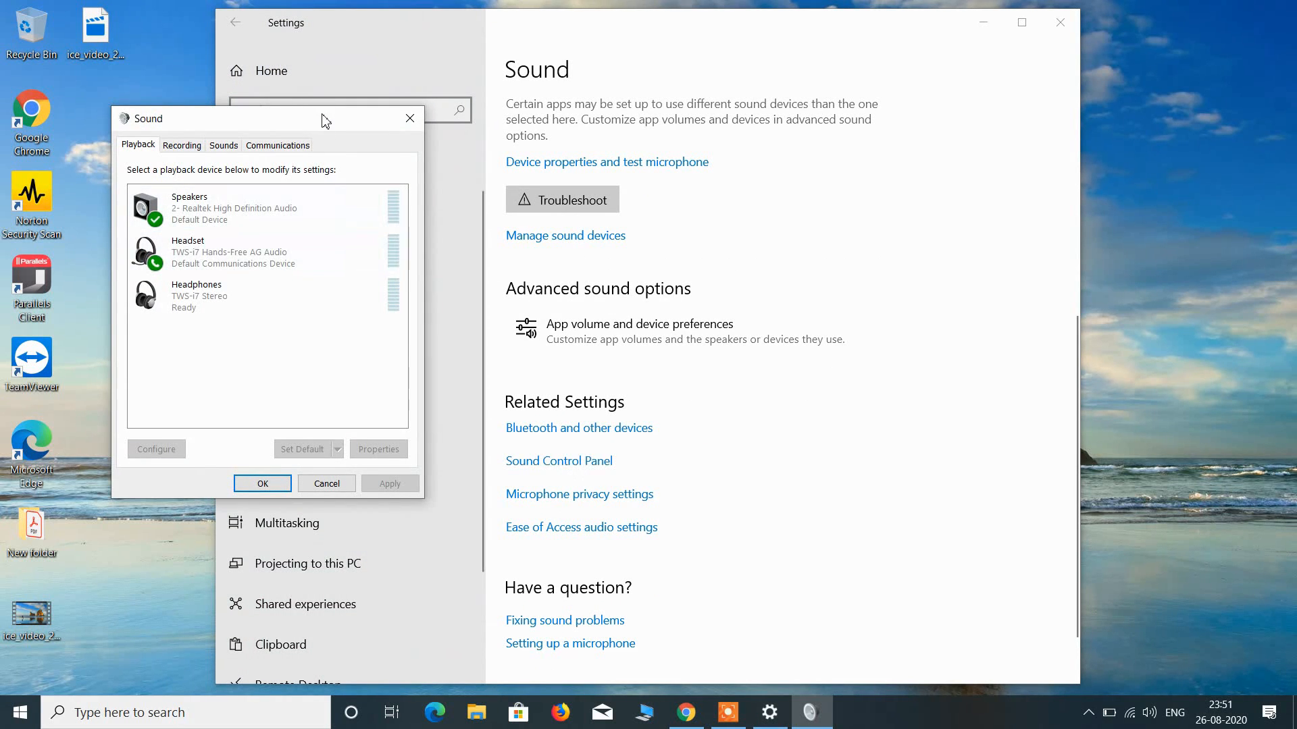
pyautogui.moveTo(322, 120); pyautogui.dragTo(661, 164)
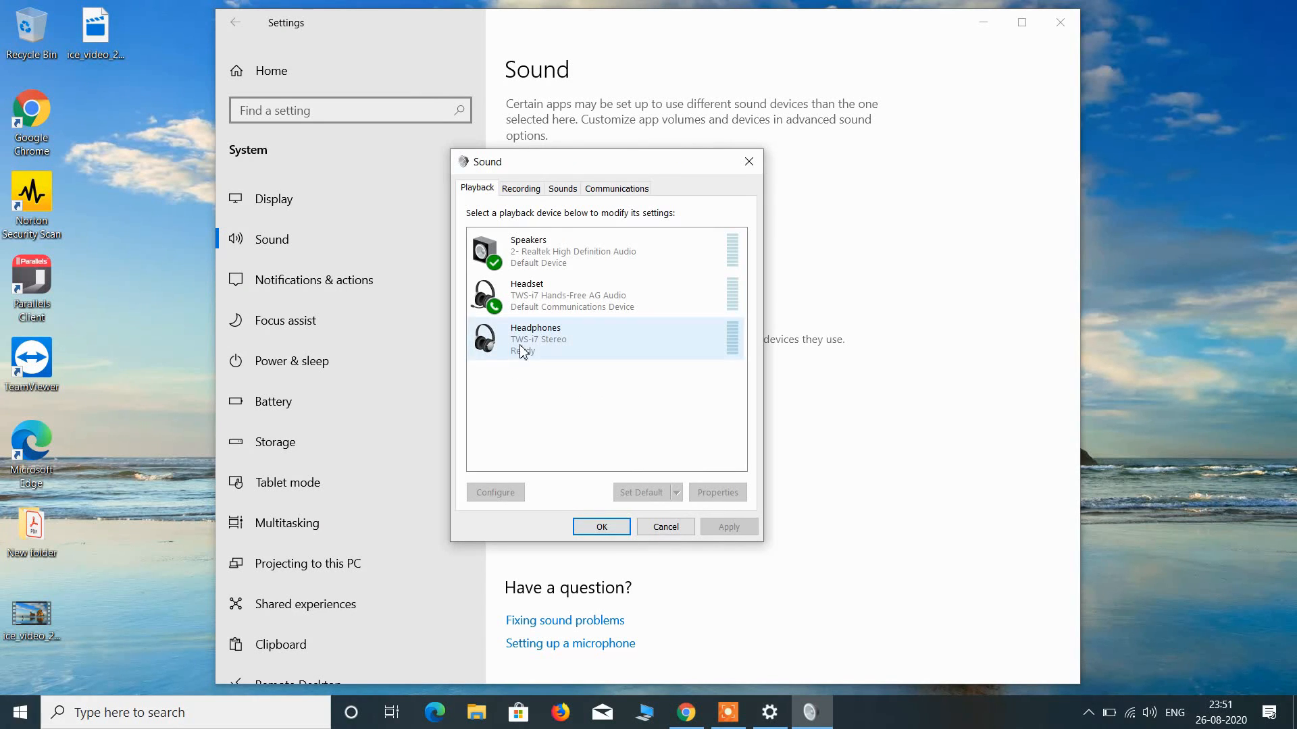
pyautogui.click(521, 188)
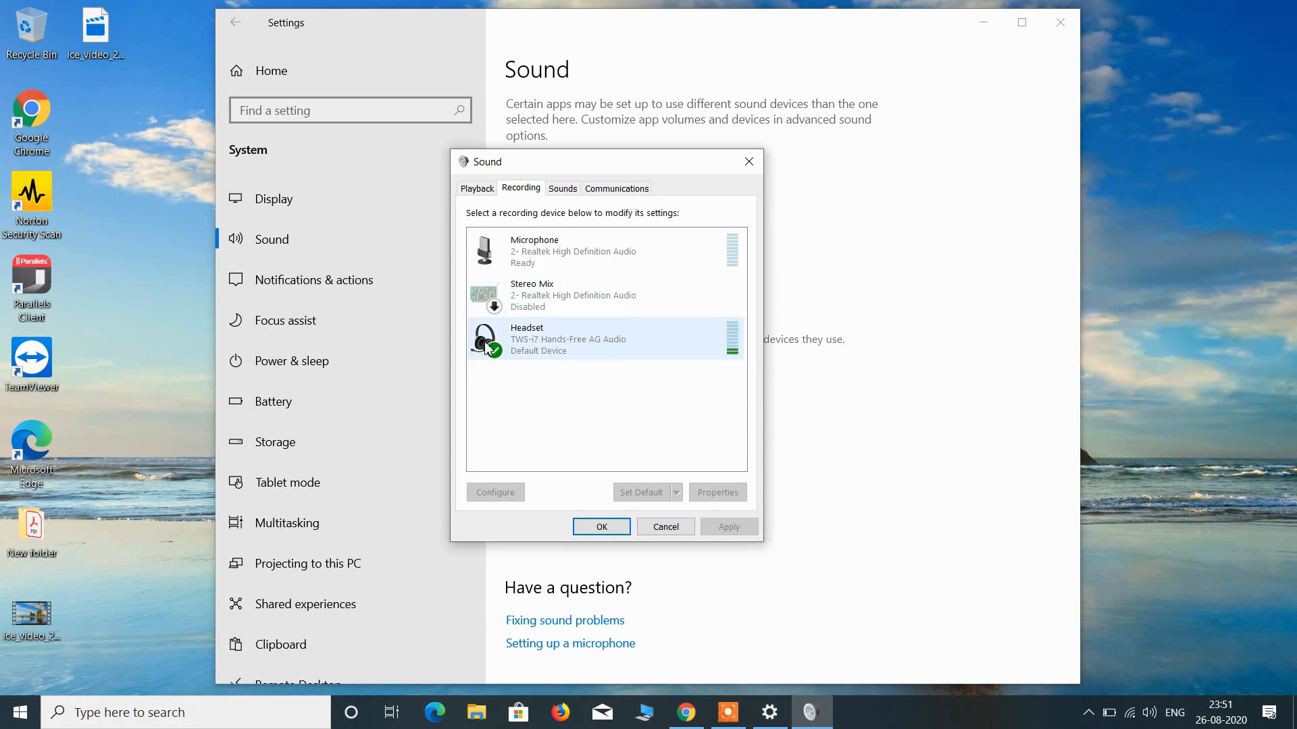
# - Set up the TWS-i7 recording headset as a Headset Microphone by completing the Microphone Setup Wizard
pyautogui.click(555, 340)
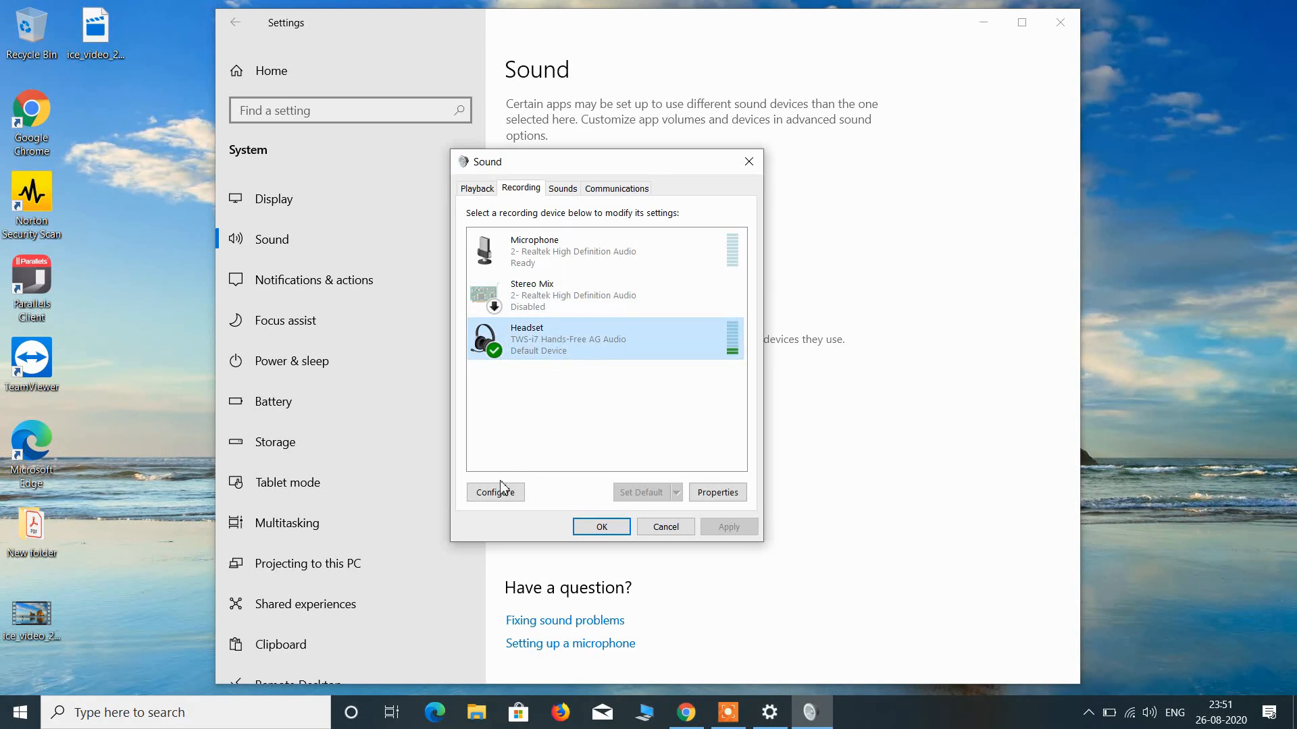
pyautogui.click(495, 497)
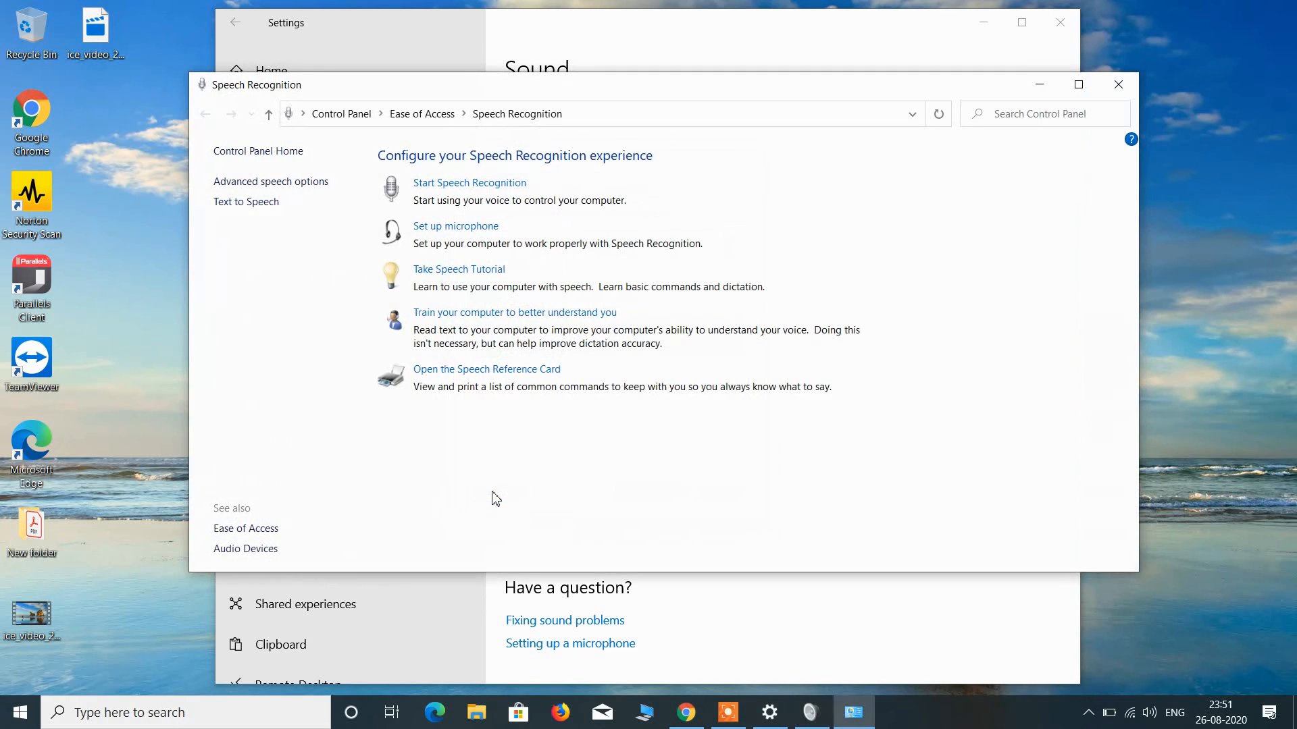
pyautogui.click(444, 232)
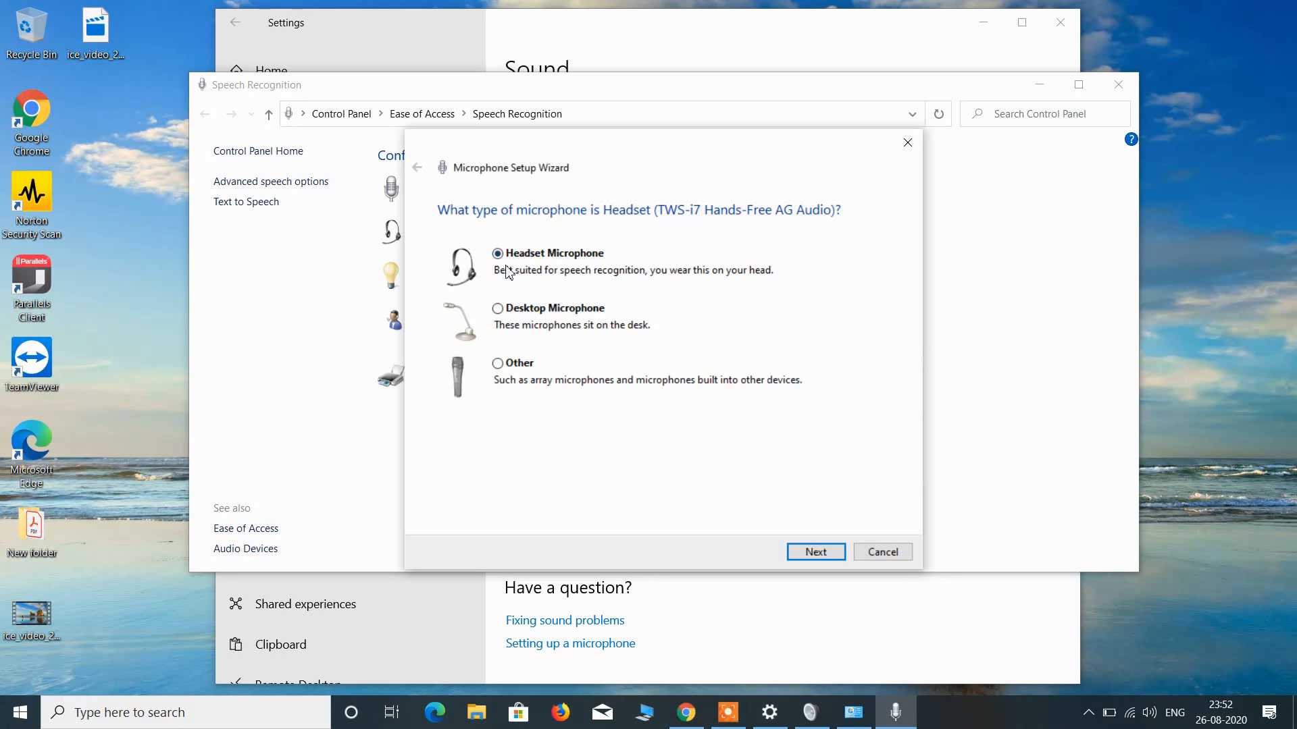
pyautogui.click(812, 551)
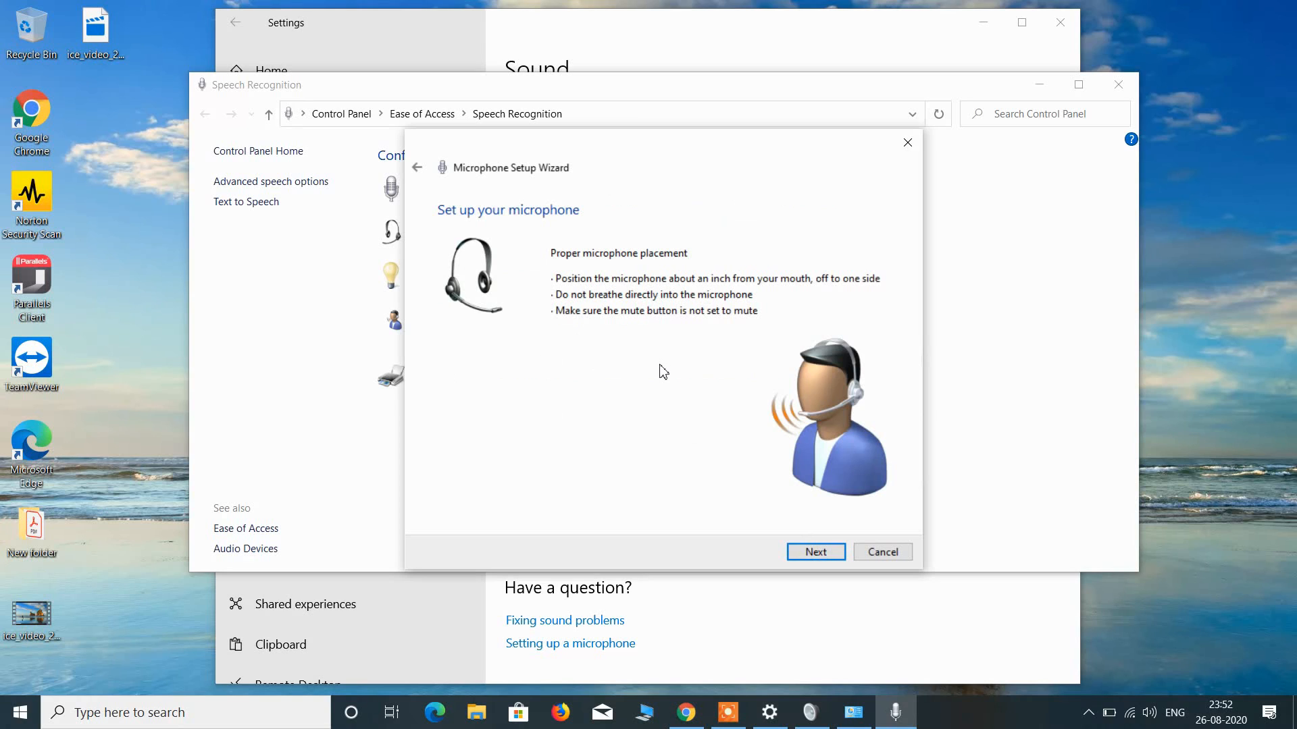
pyautogui.click(809, 551)
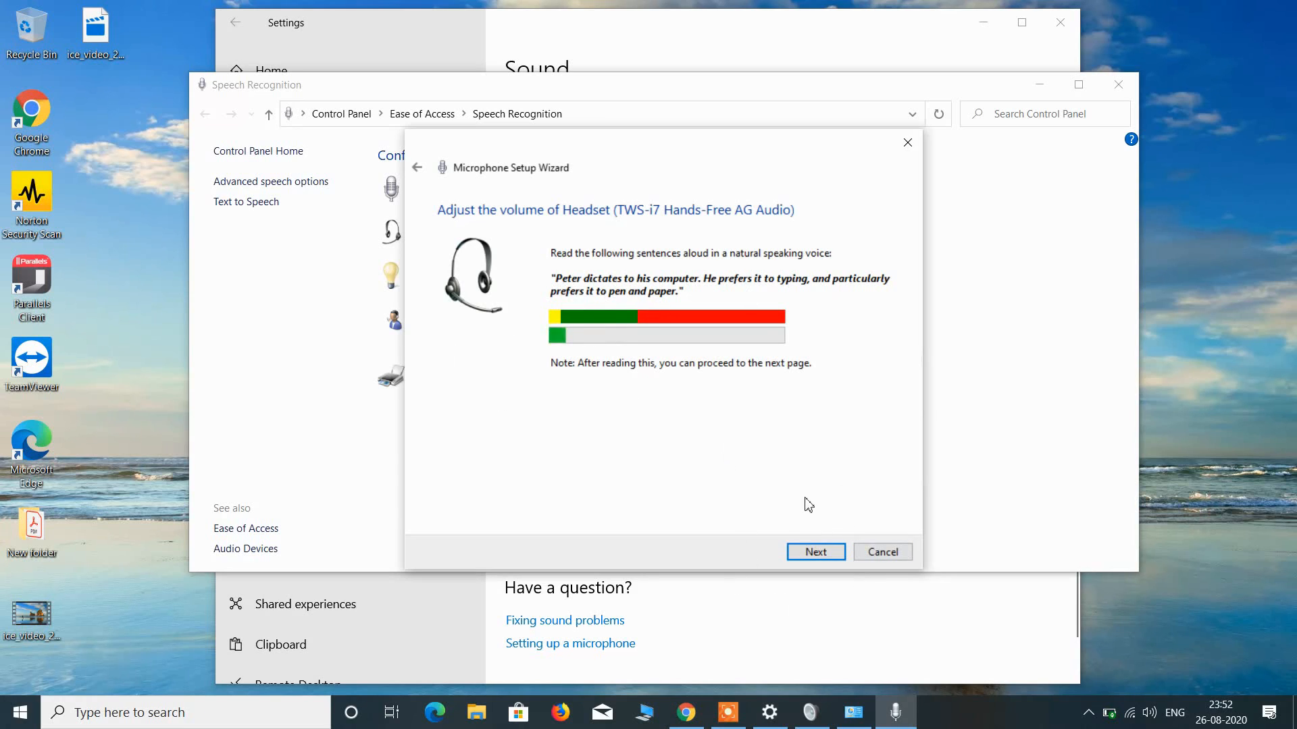
pyautogui.click(813, 554)
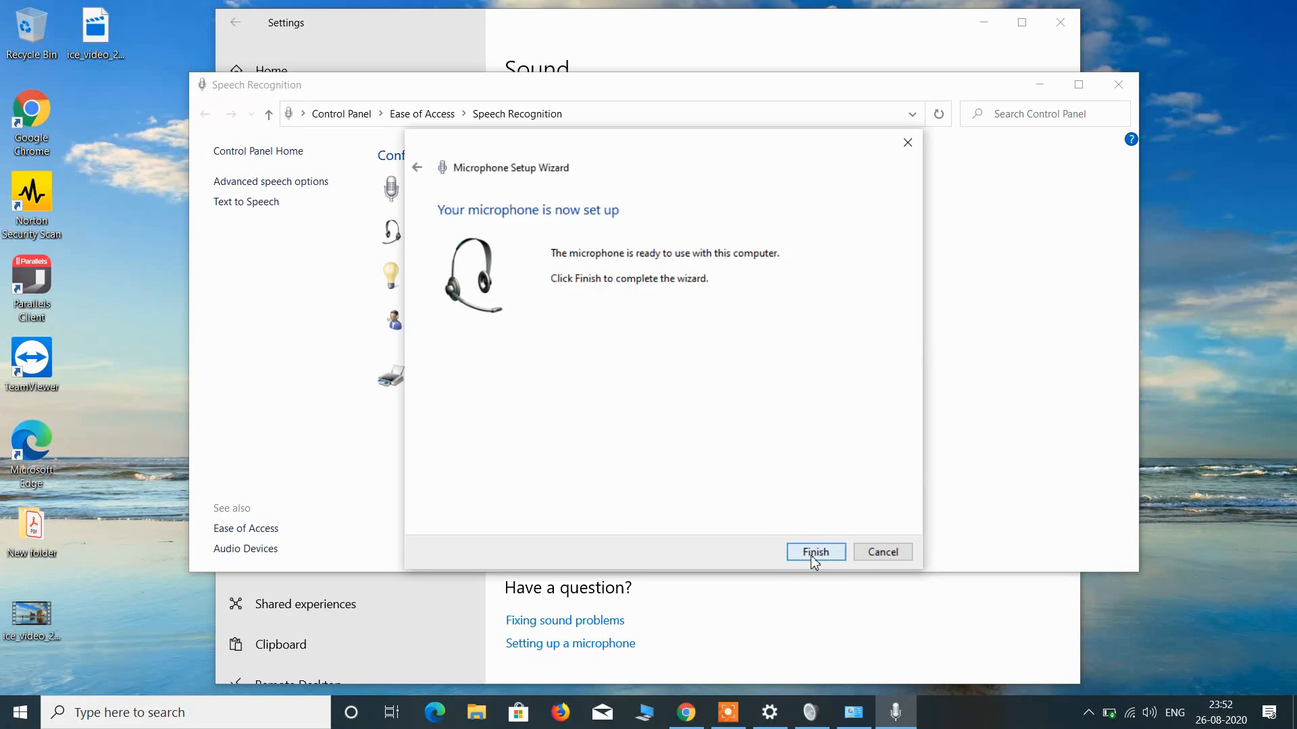
pyautogui.click(814, 554)
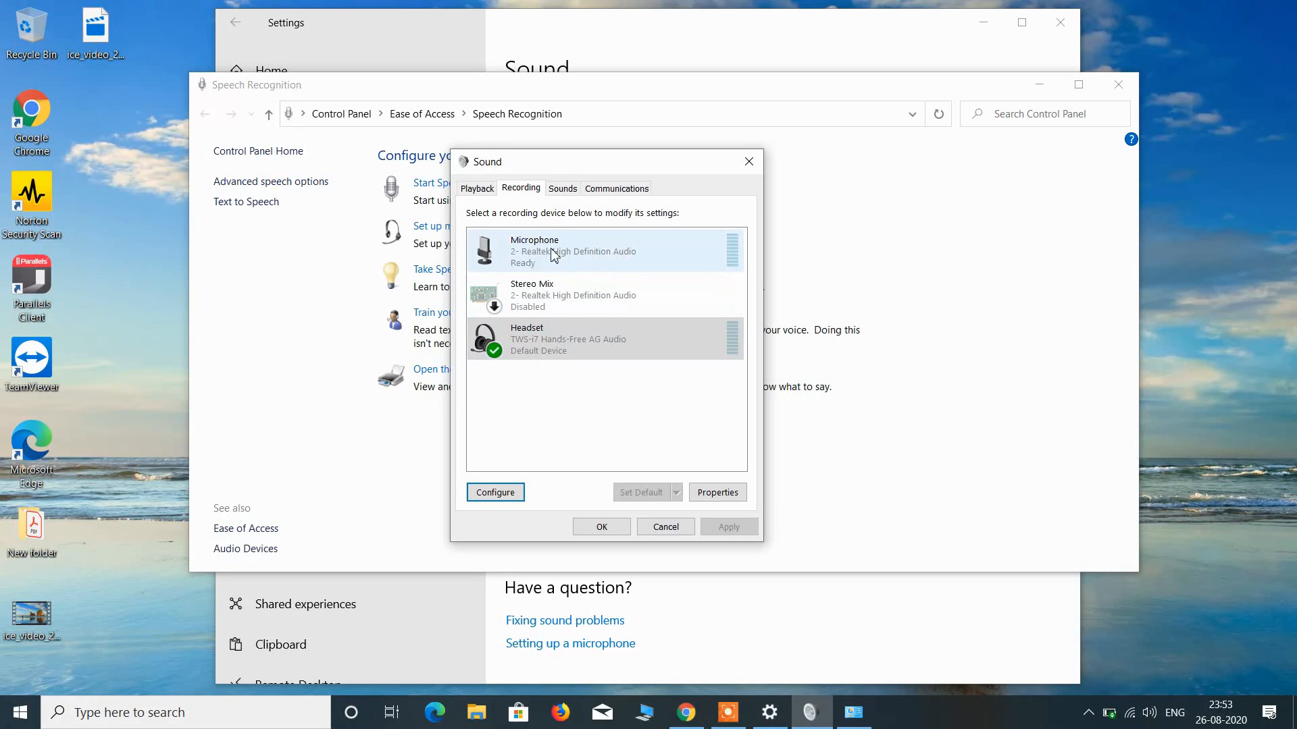
# - Raise the TWS-i7 headset's recording level to the maximum and toggle its mute setting in its properties
pyautogui.click(512, 254)
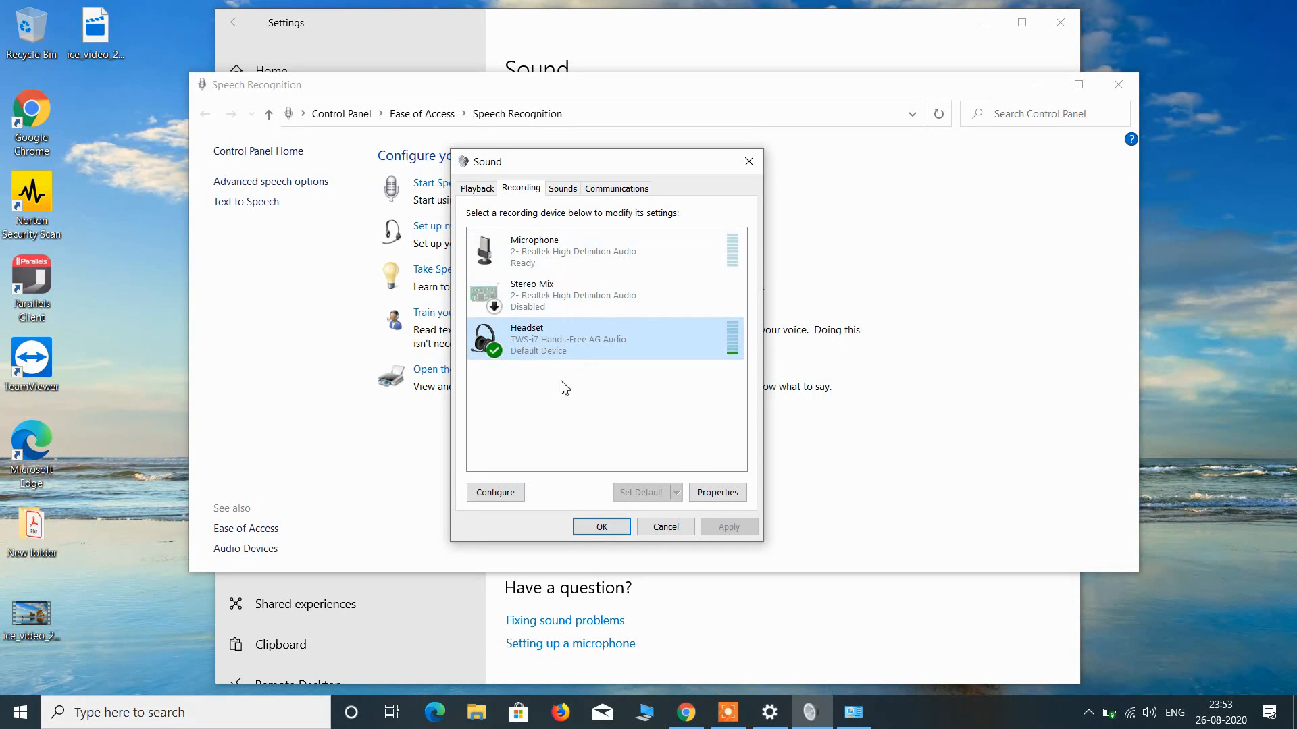
pyautogui.doubleClick(532, 336)
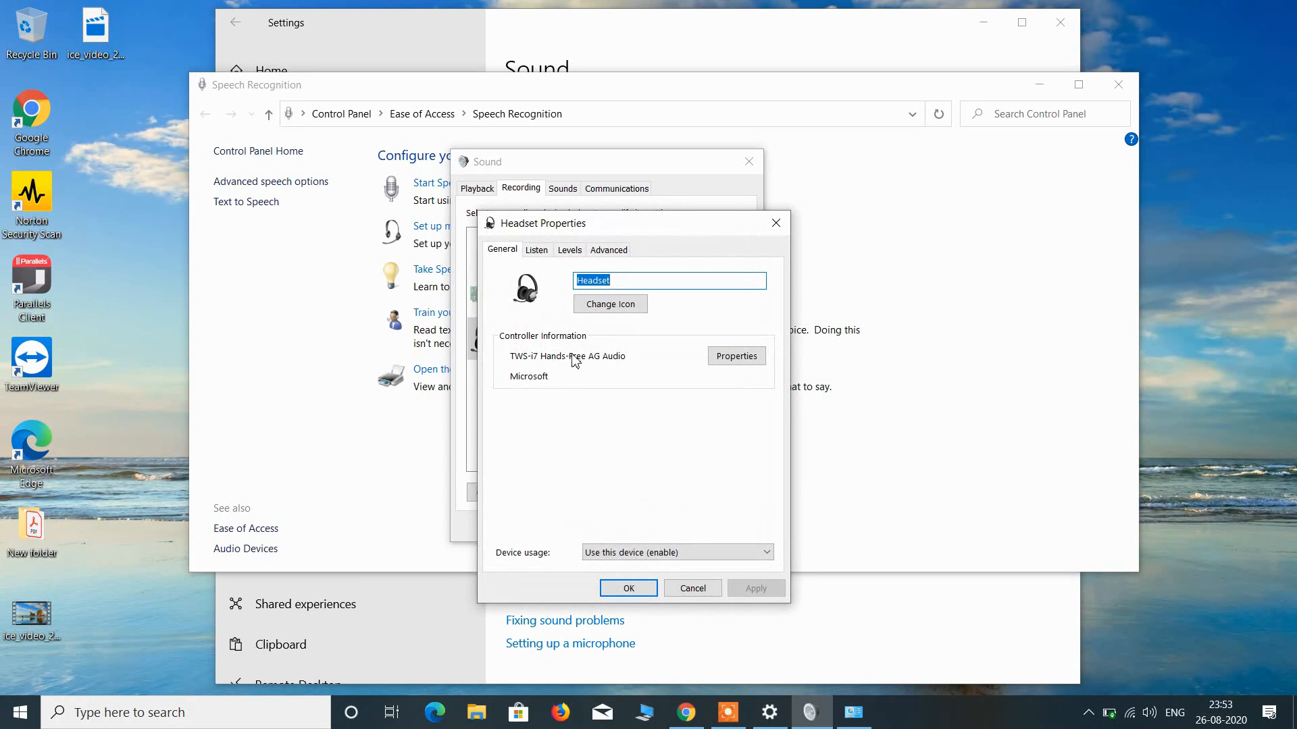
pyautogui.click(569, 250)
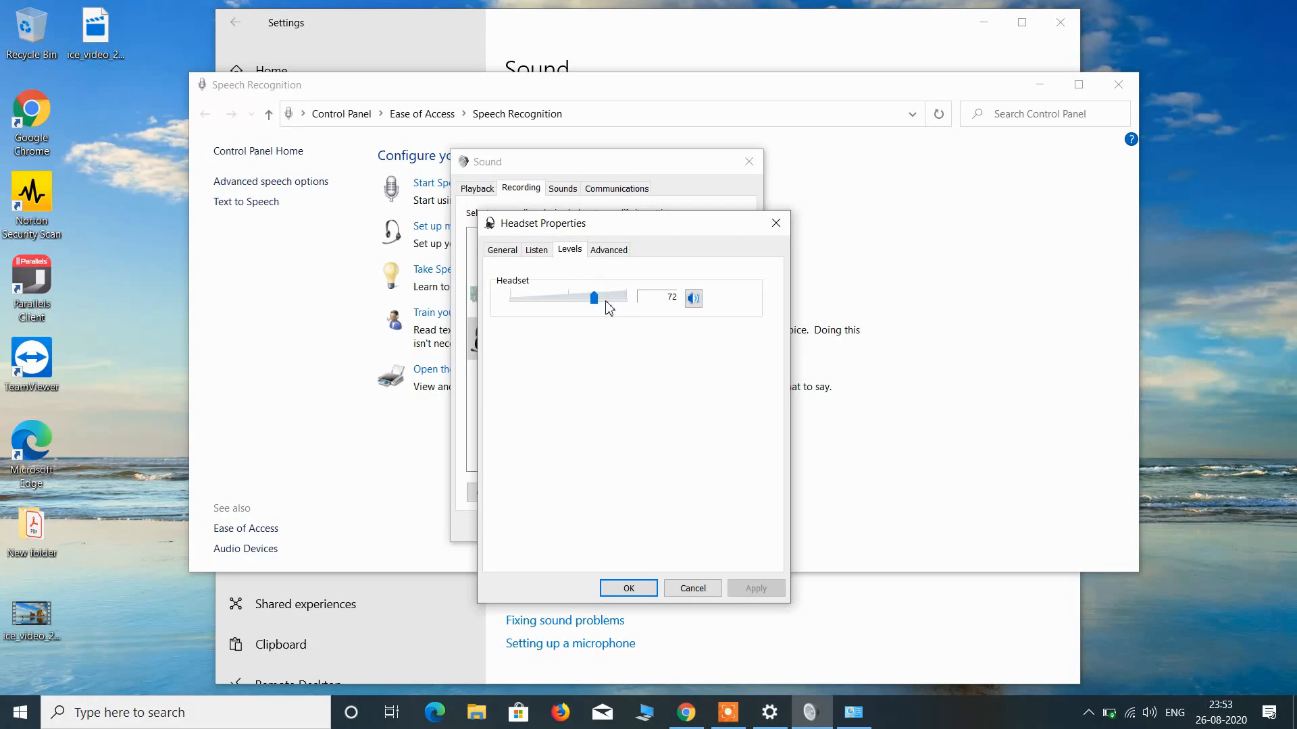
pyautogui.moveTo(596, 299); pyautogui.dragTo(631, 299)
pyautogui.click(693, 297)
pyautogui.click(504, 250)
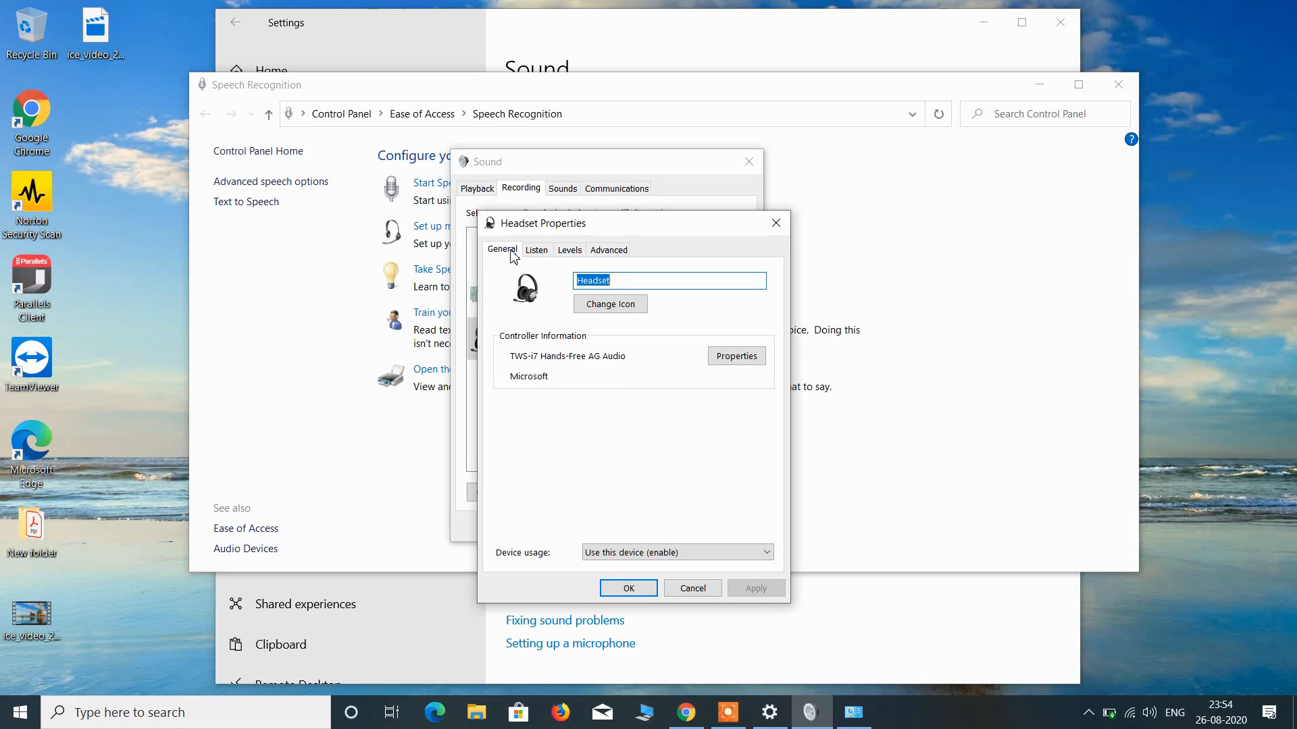
pyautogui.click(642, 590)
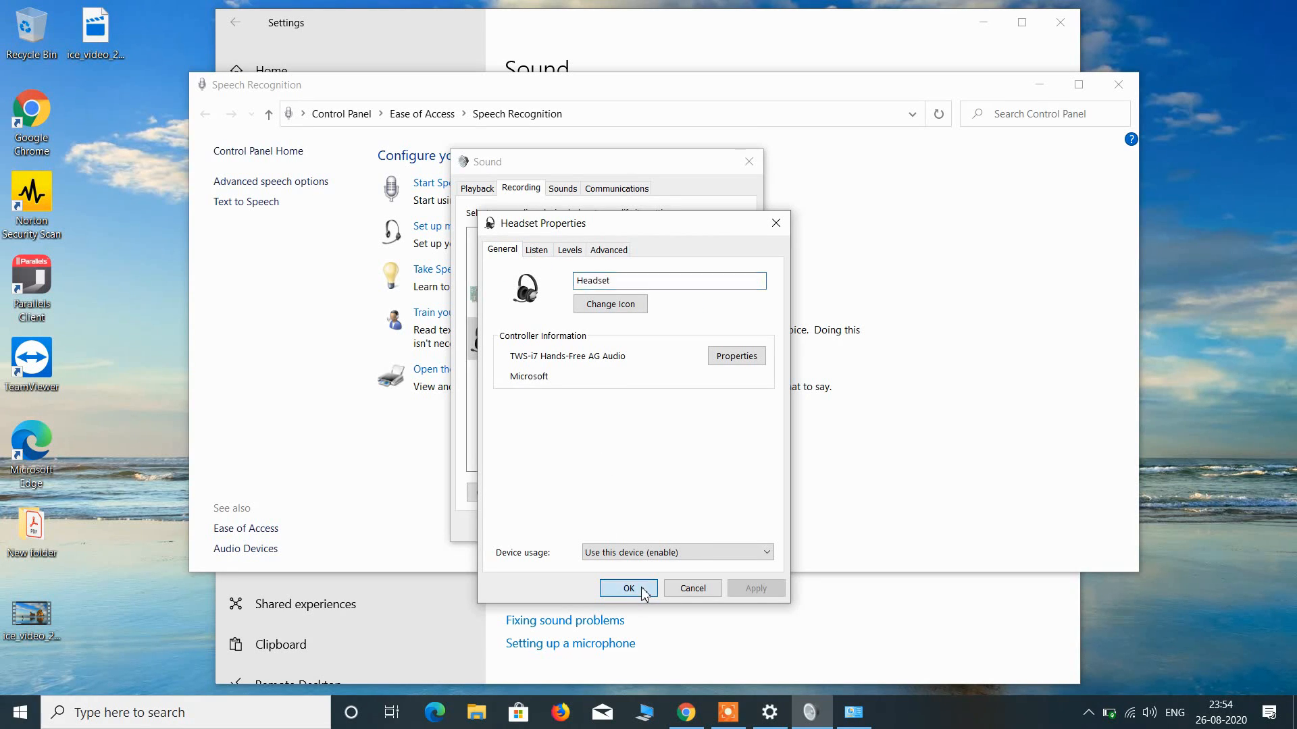
# - Set the TWS-i7 Stereo headphones as the default playback device
pyautogui.click(481, 191)
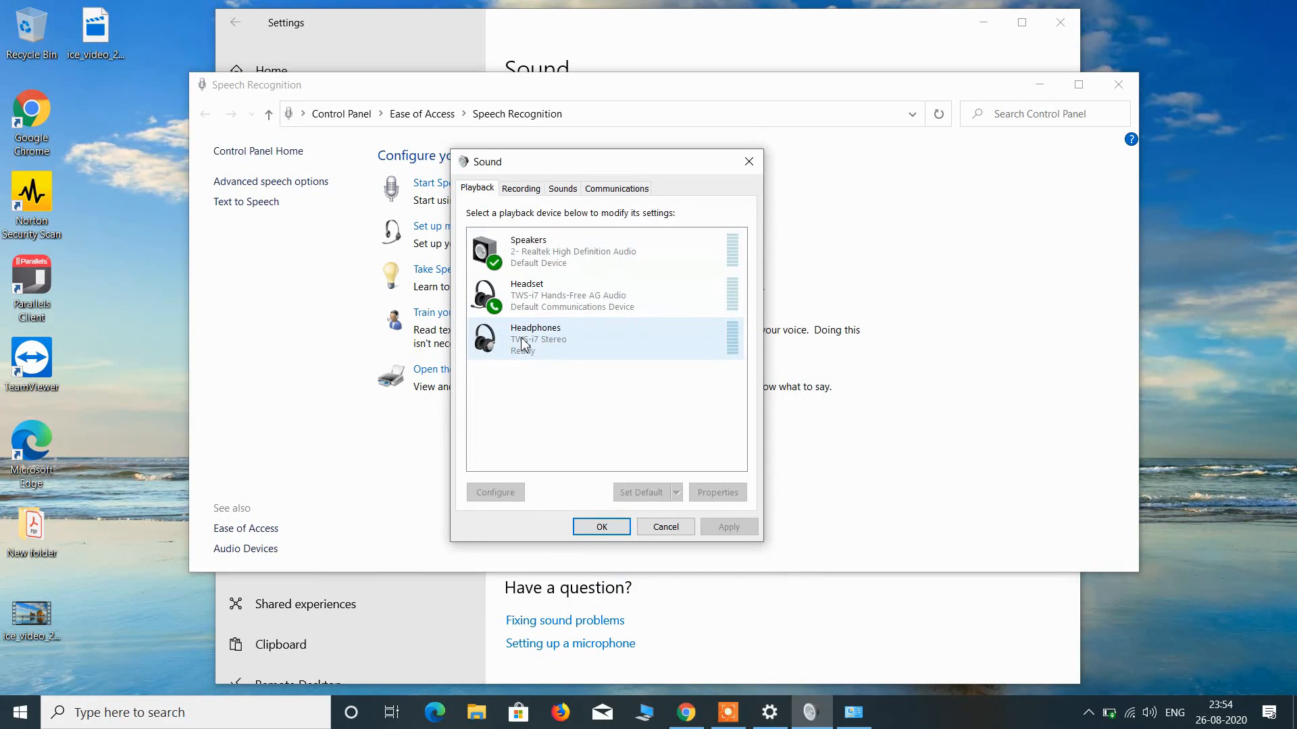
pyautogui.click(547, 343)
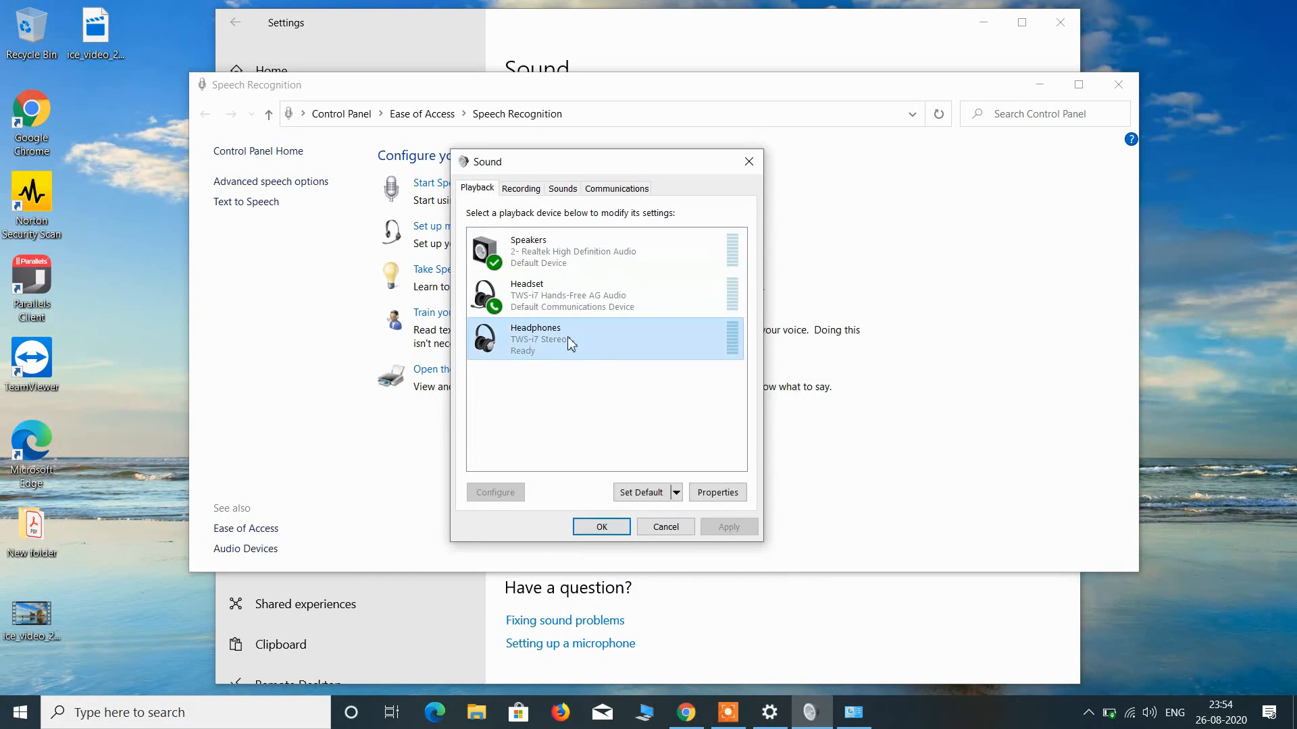
pyautogui.rightClick(532, 341)
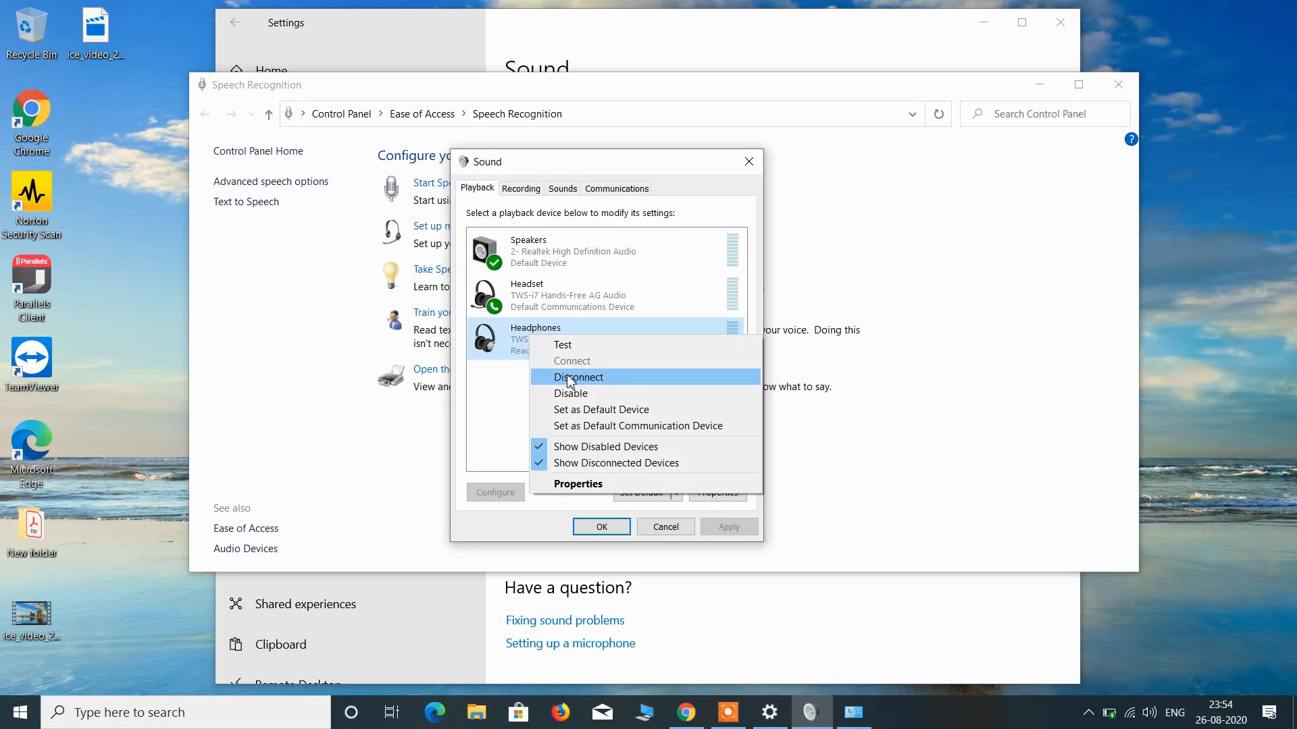
pyautogui.click(562, 410)
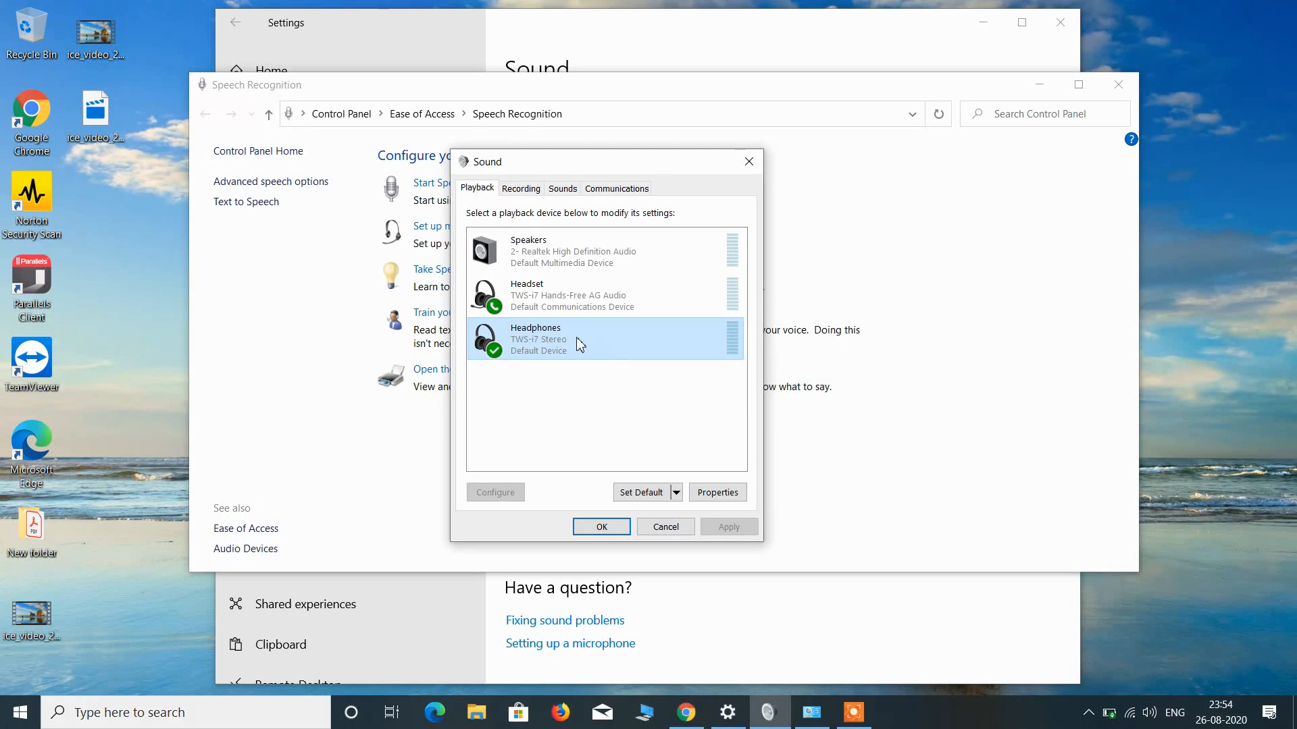
# - Enable the Headphone Virtualization enhancement for the TWS-i7 Stereo headphones
pyautogui.doubleClick(527, 343)
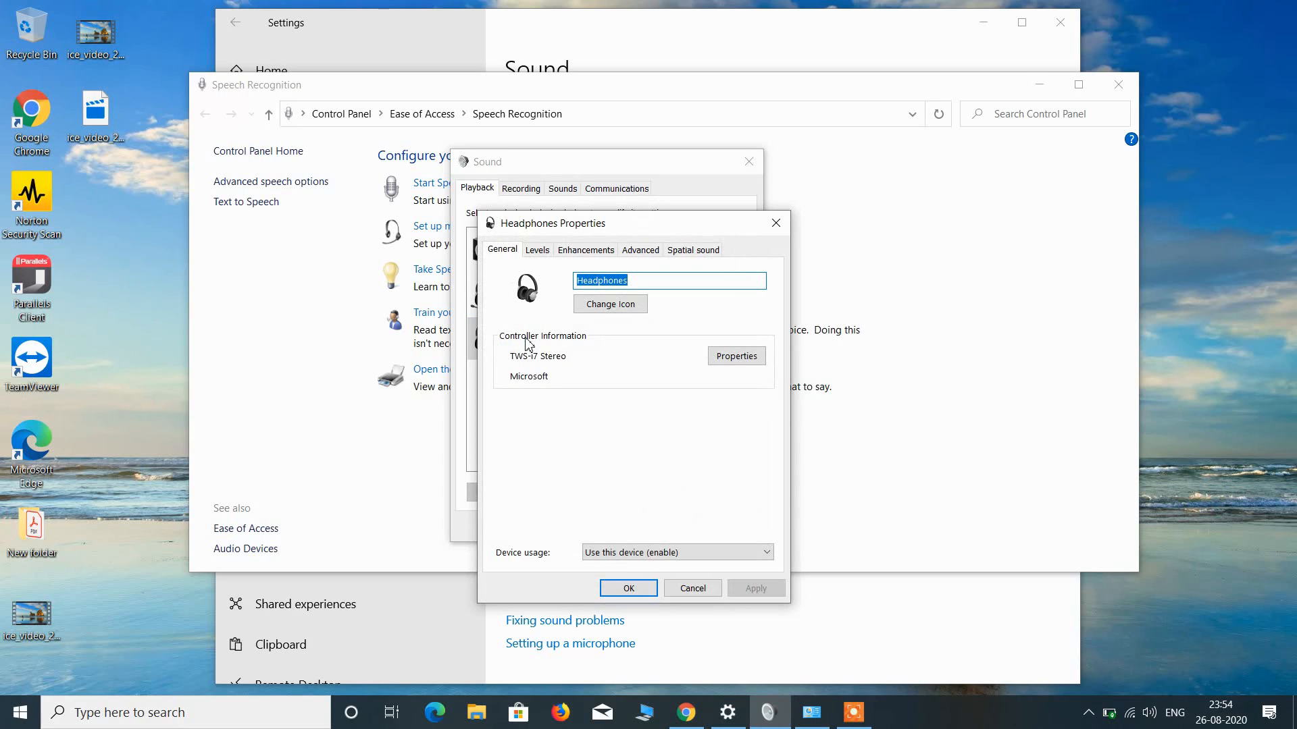
pyautogui.click(569, 257)
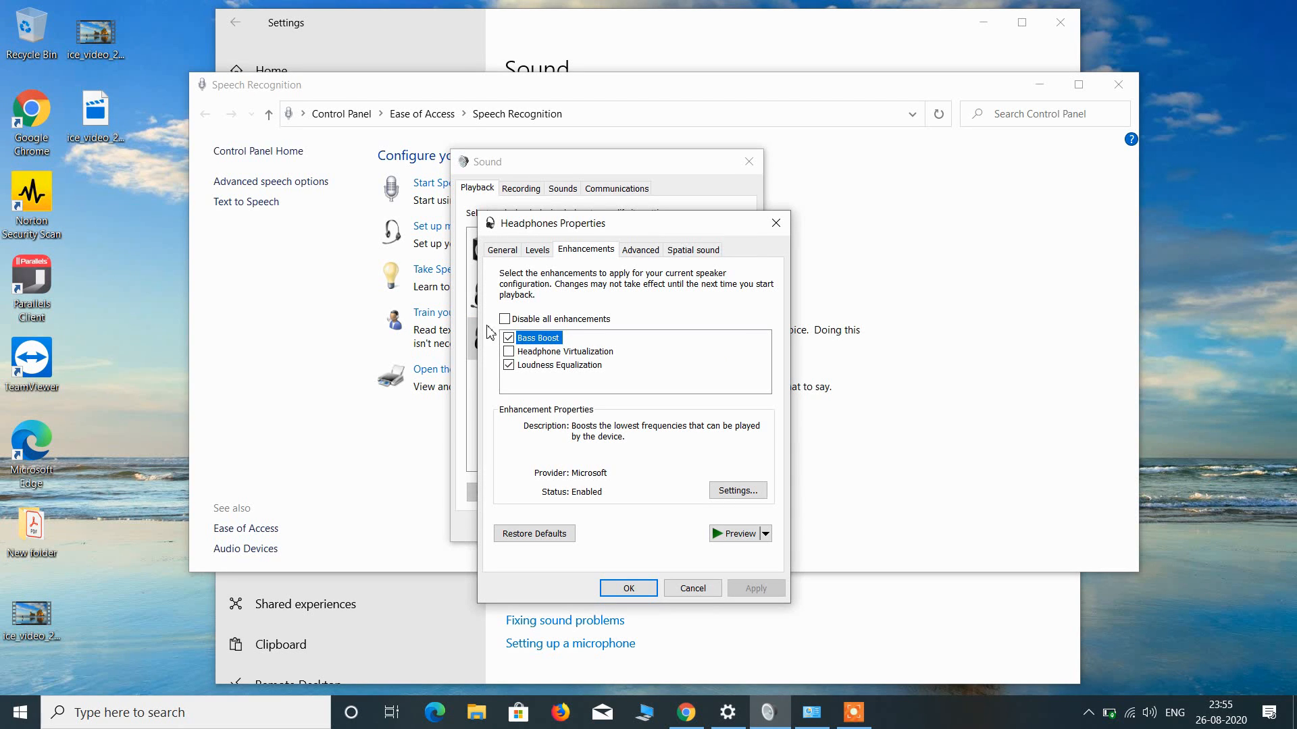
pyautogui.click(508, 351)
pyautogui.click(614, 591)
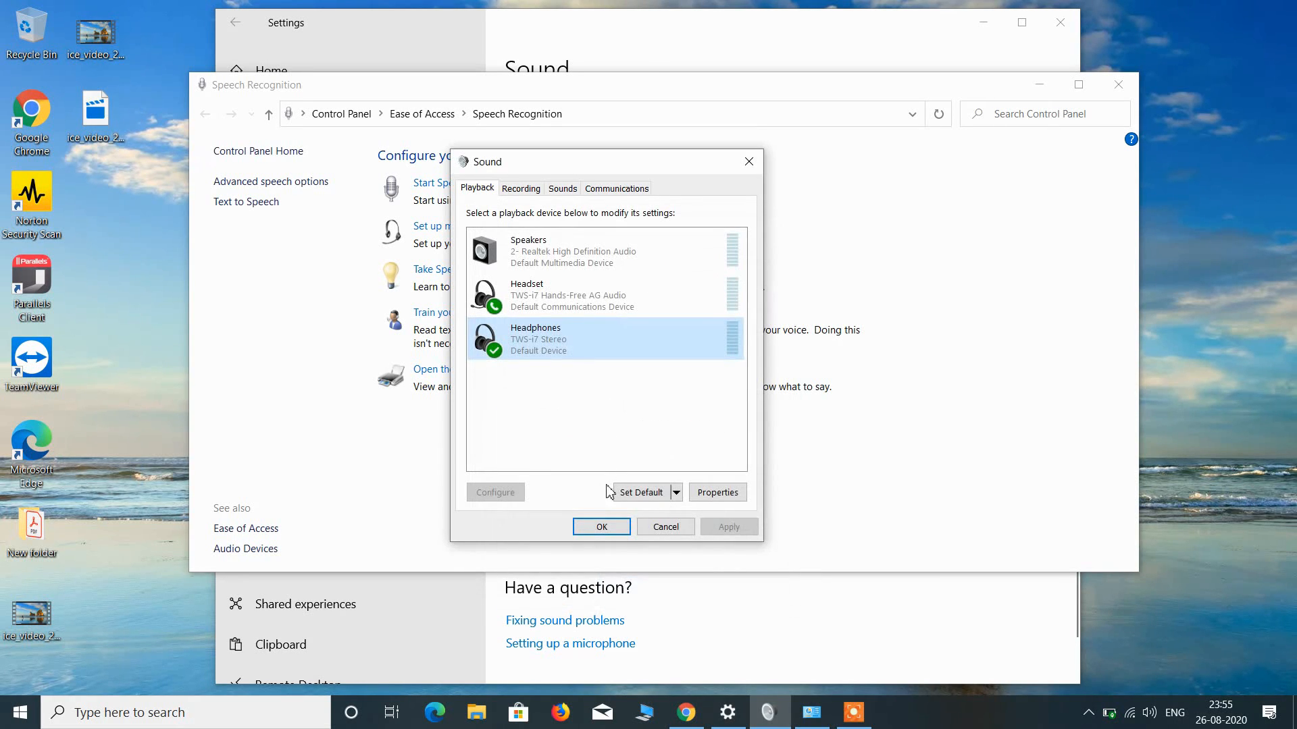
# - Accept the sound device settings and close the Speech Recognition and Settings windows
pyautogui.click(599, 528)
pyautogui.click(1118, 85)
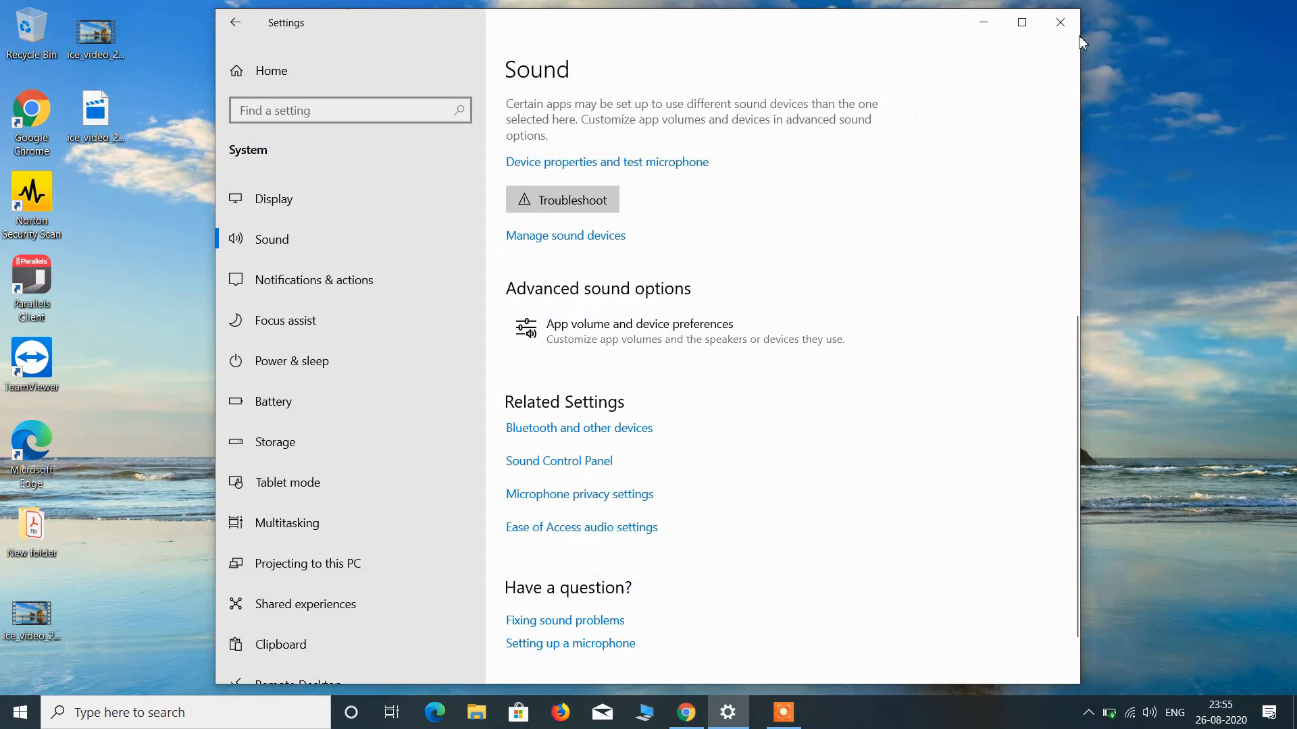
pyautogui.click(1060, 23)
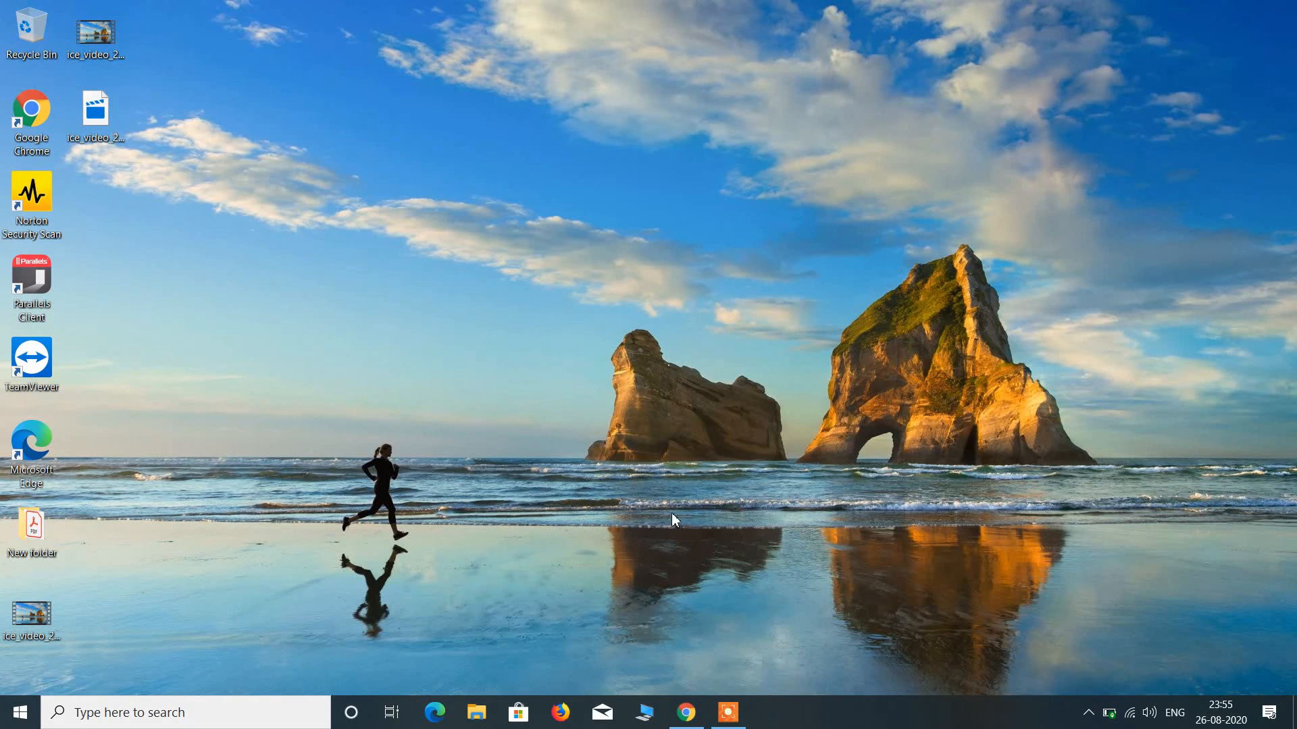